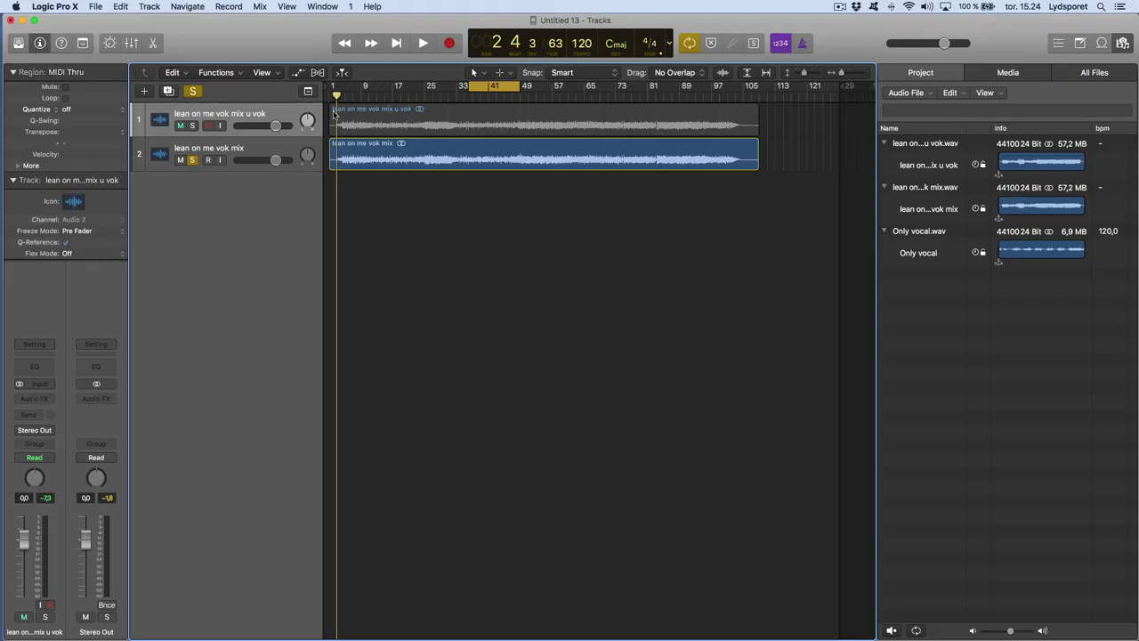
# Step: Solo the lean on me vok mix track, play from bar 36, and enlarge both track heights
pyautogui.click(194, 126)
pyautogui.click(339, 120)
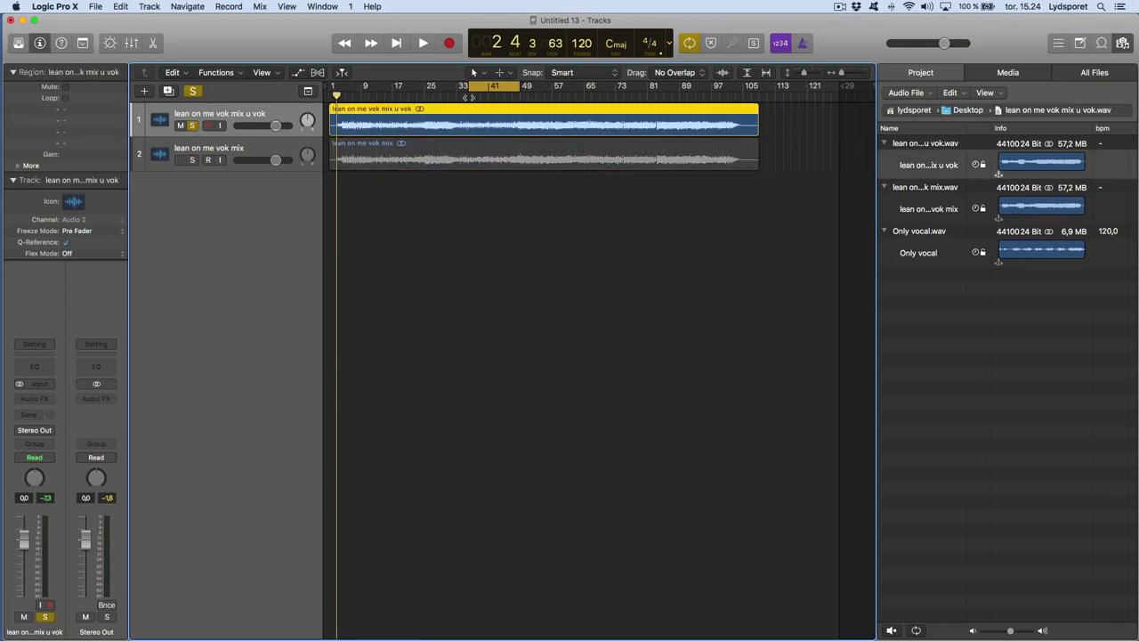
pyautogui.click(469, 96)
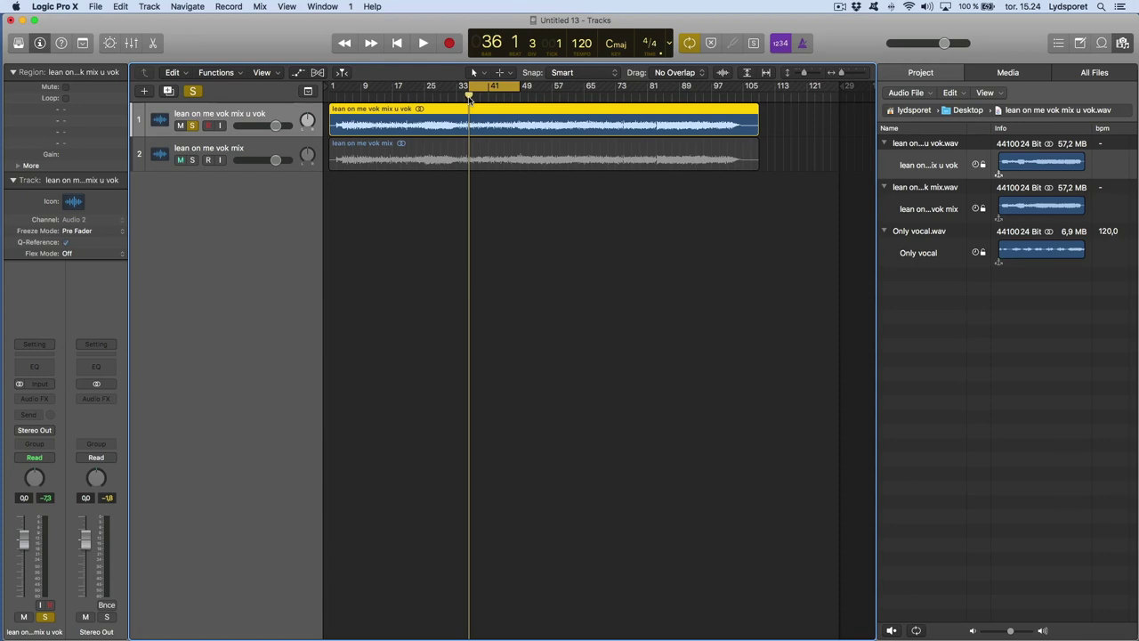
pyautogui.click(192, 161)
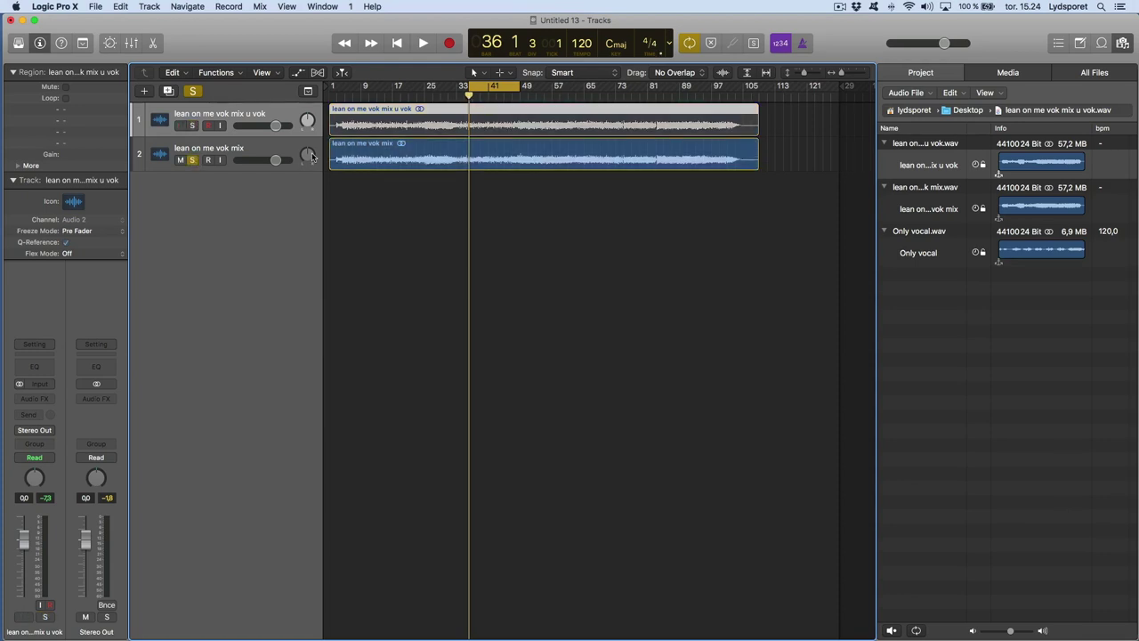
pyautogui.press('space')
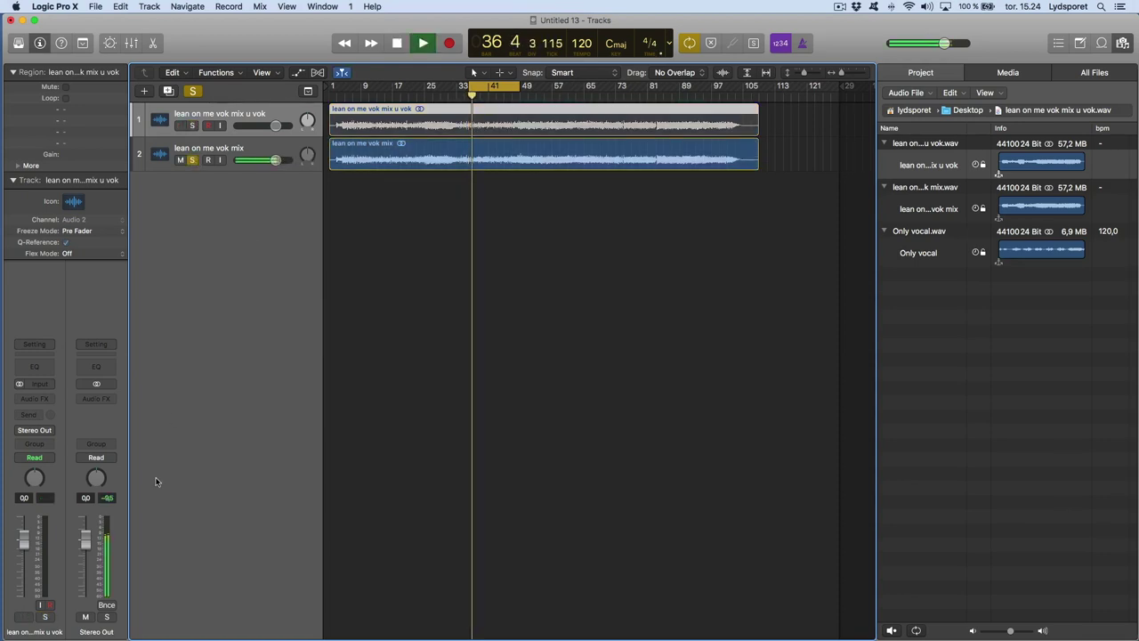
pyautogui.press('space')
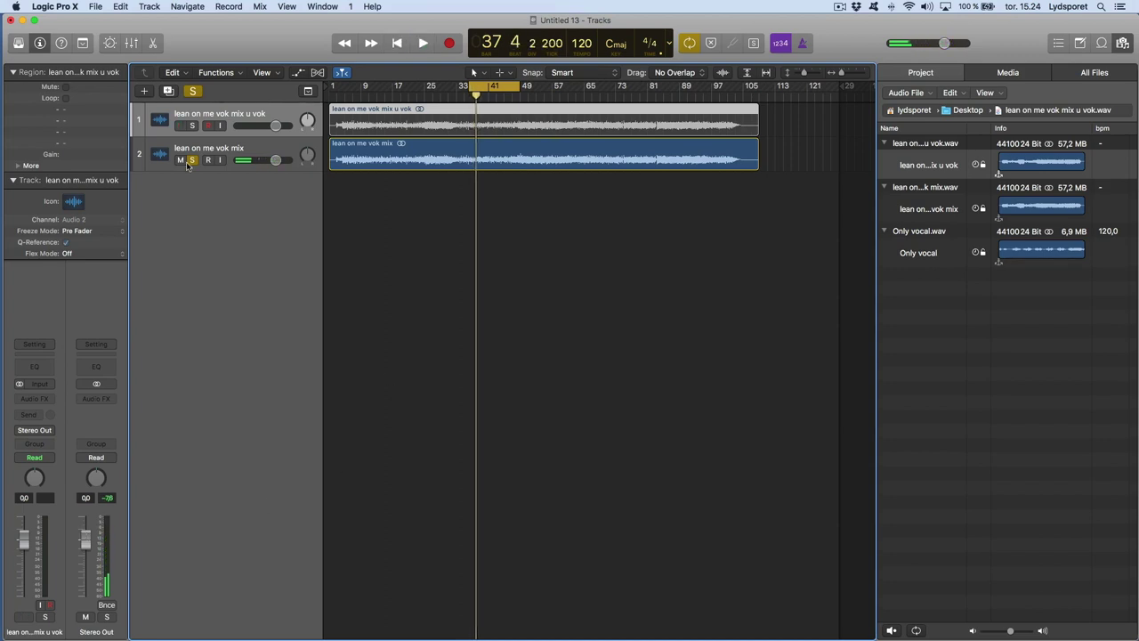
pyautogui.press('super+Down')
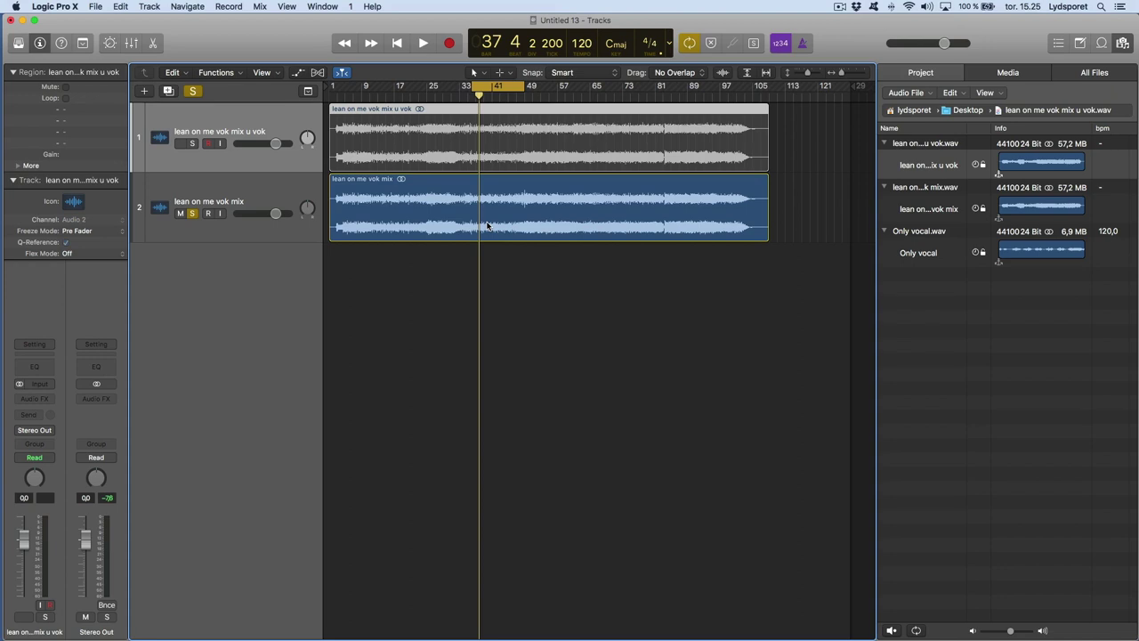
# Step: Play back and compare the mixes, briefly soloing the lean on me vok mix u vok track
pyautogui.press('space')
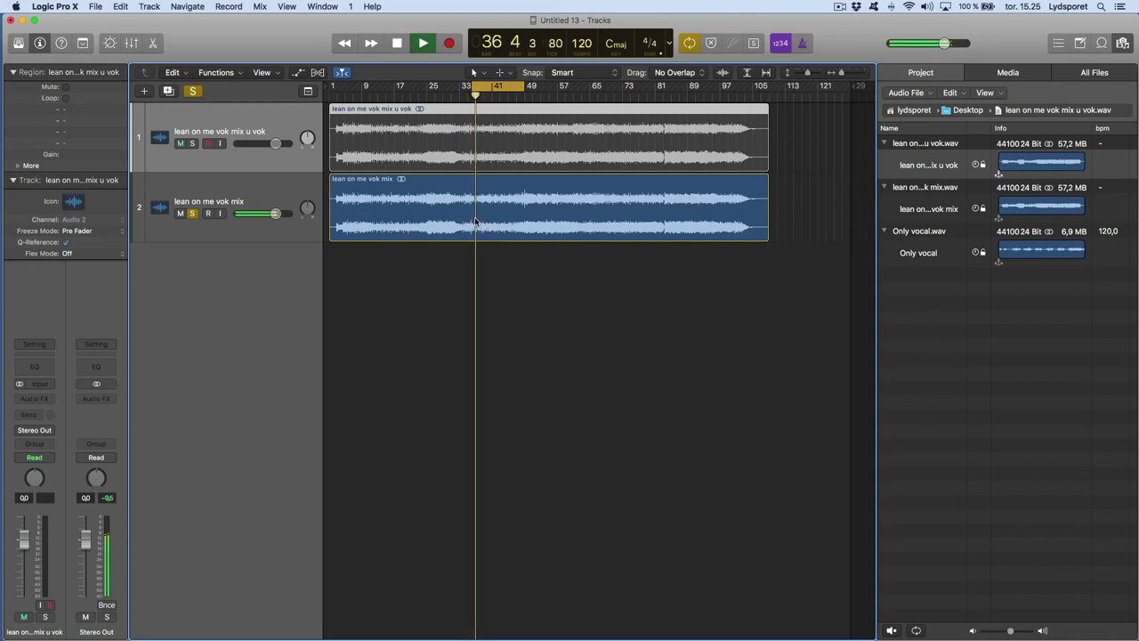
pyautogui.press('space')
pyautogui.click(473, 134)
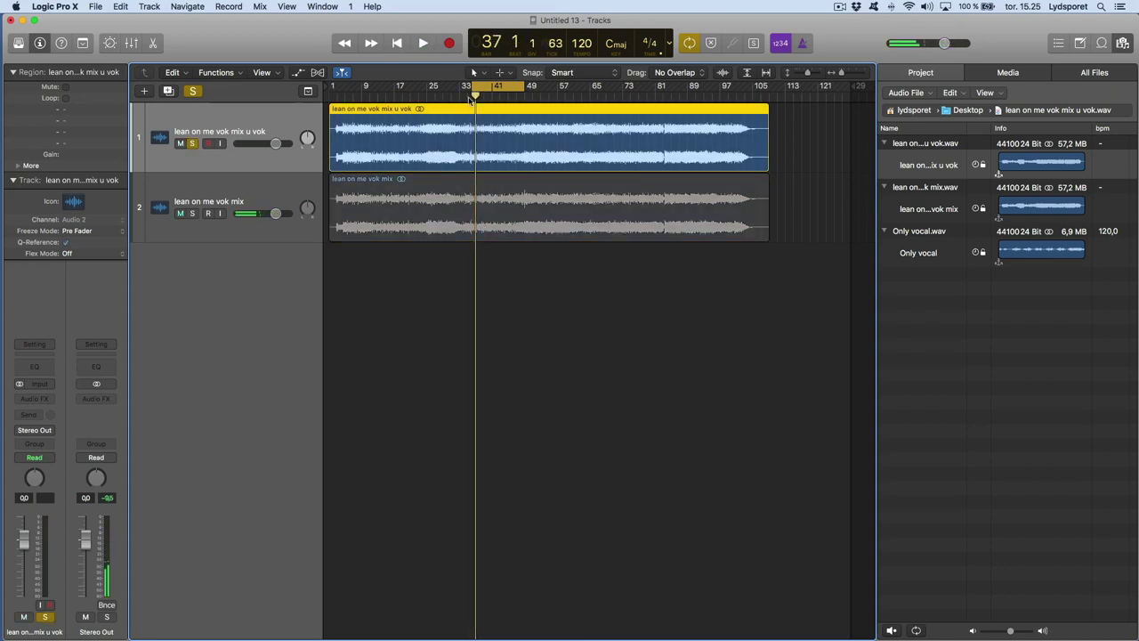
pyautogui.press('space')
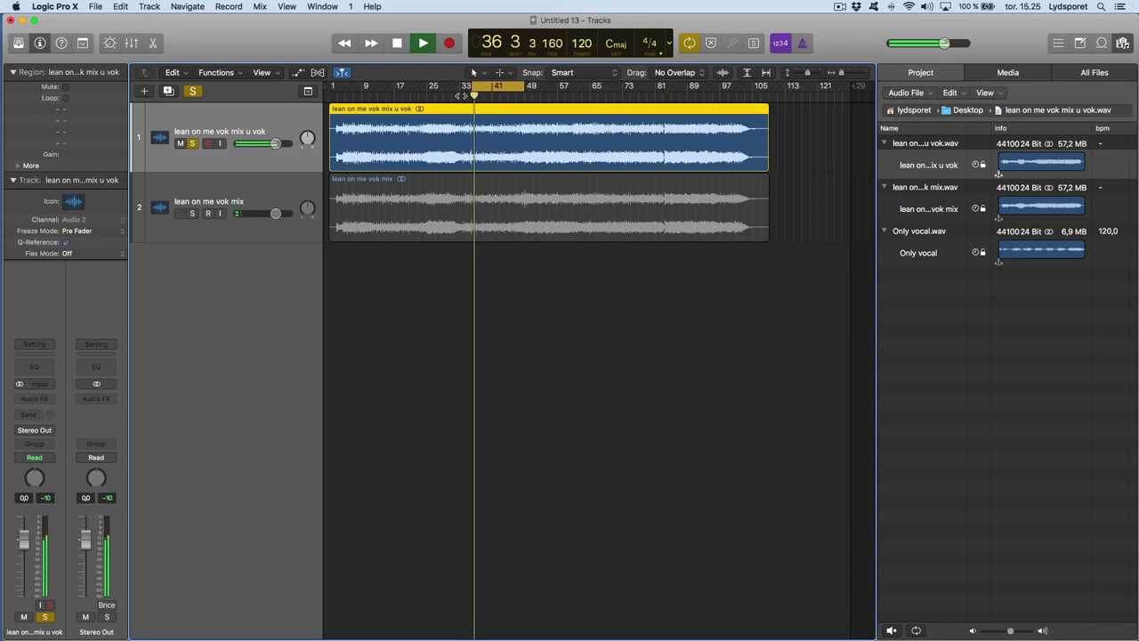
pyautogui.press('space')
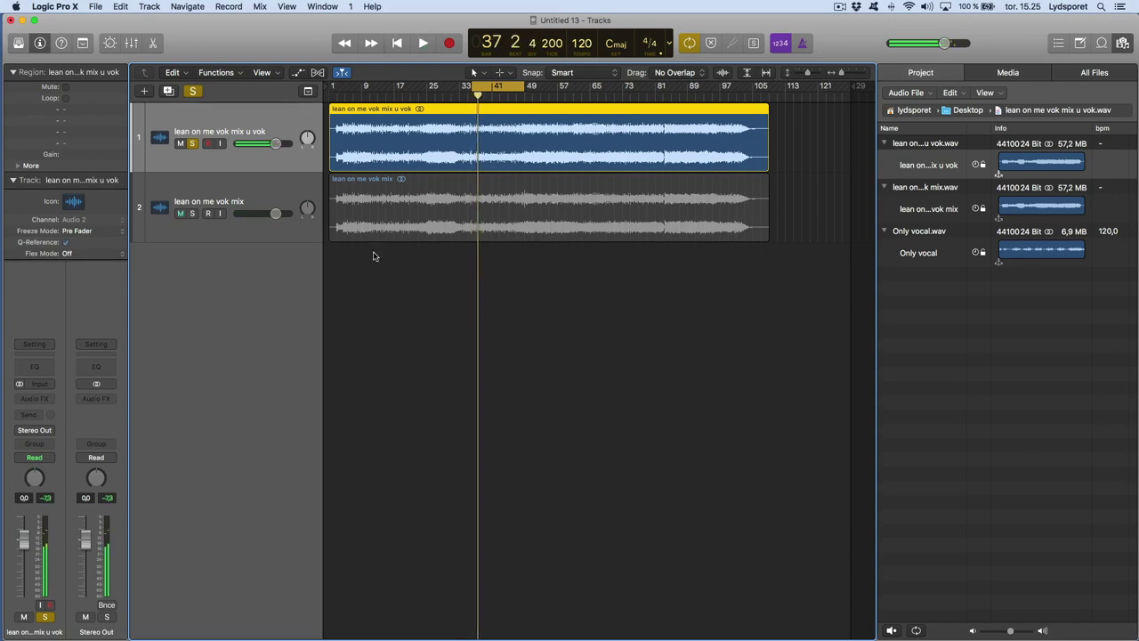
pyautogui.press('super+Right')
pyautogui.click(409, 279)
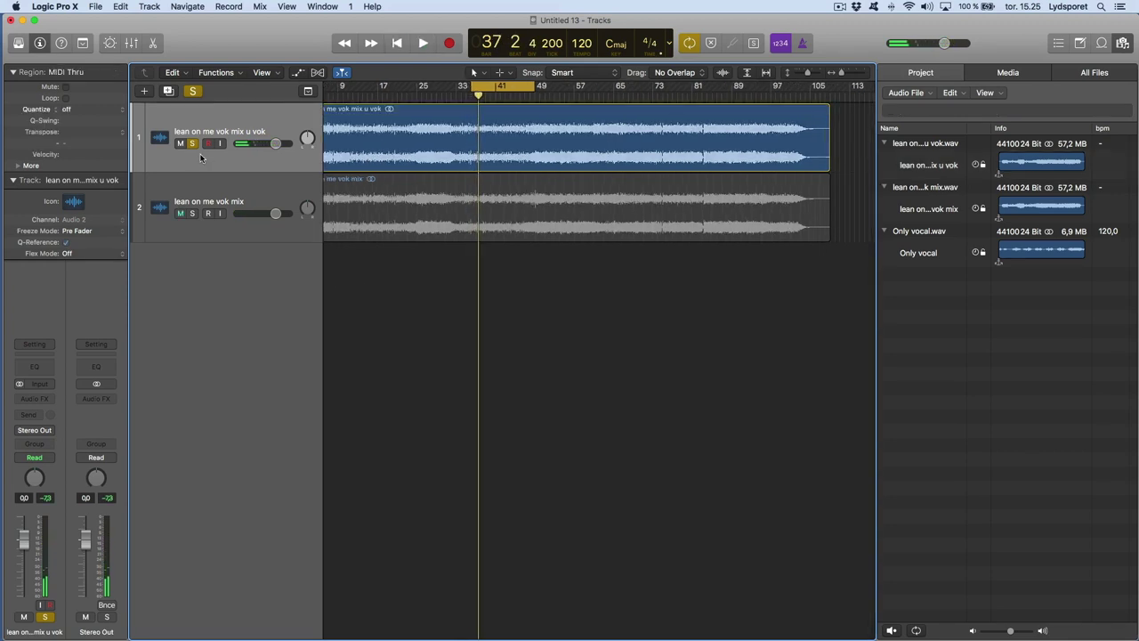
pyautogui.click(192, 143)
pyautogui.press('super+Left')
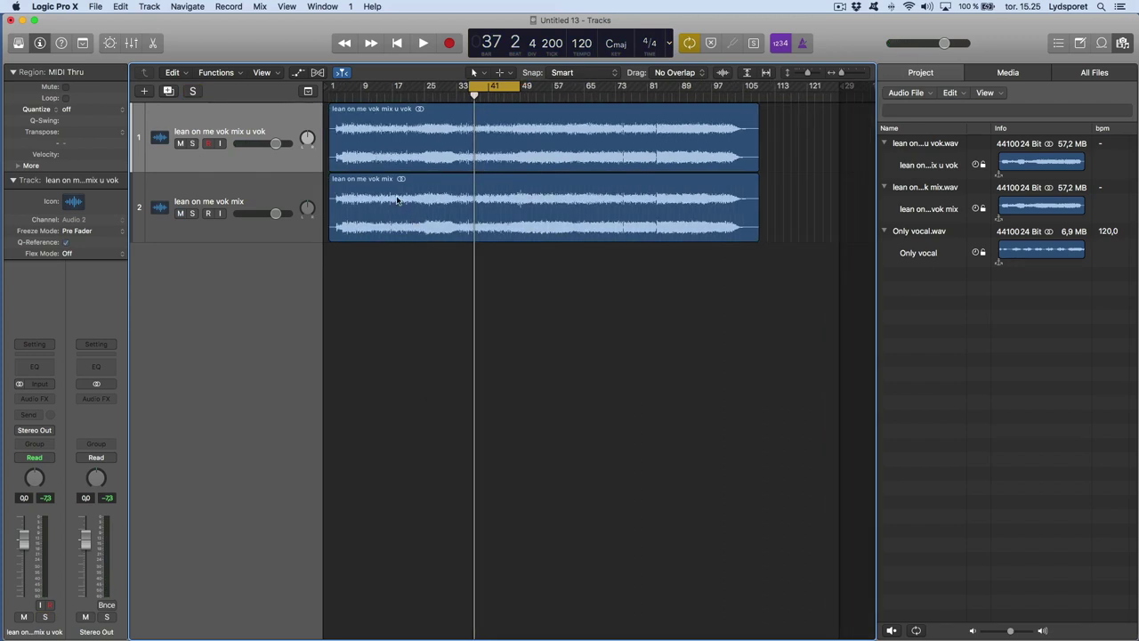
# Step: Open the lean on me vok mix audio file and invert its polarity
pyautogui.click(396, 203)
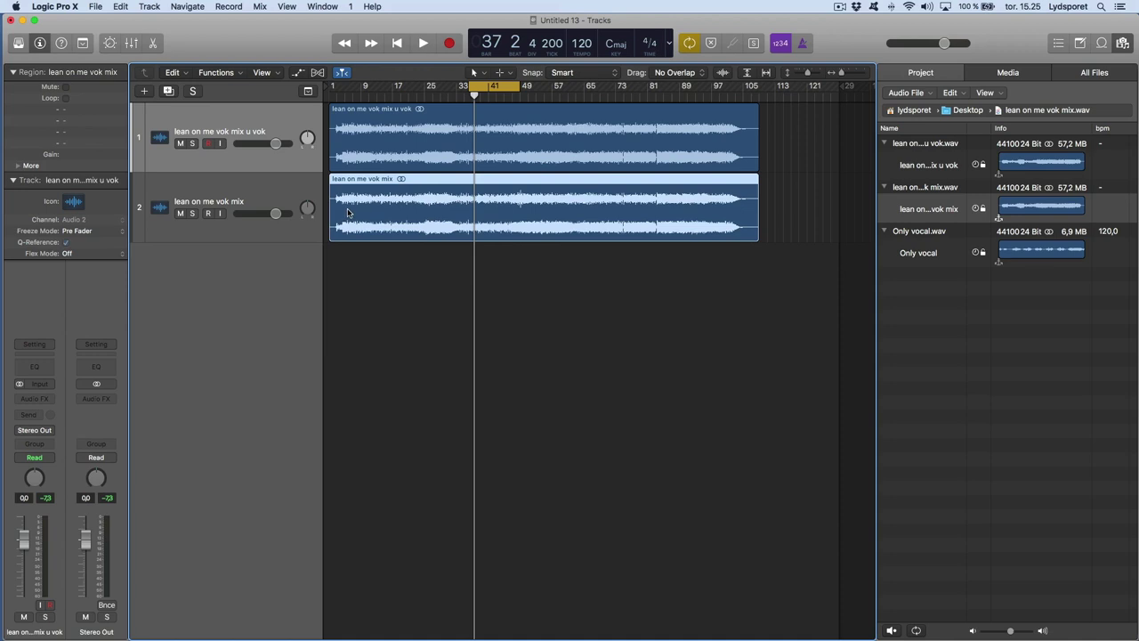
pyautogui.doubleClick(403, 203)
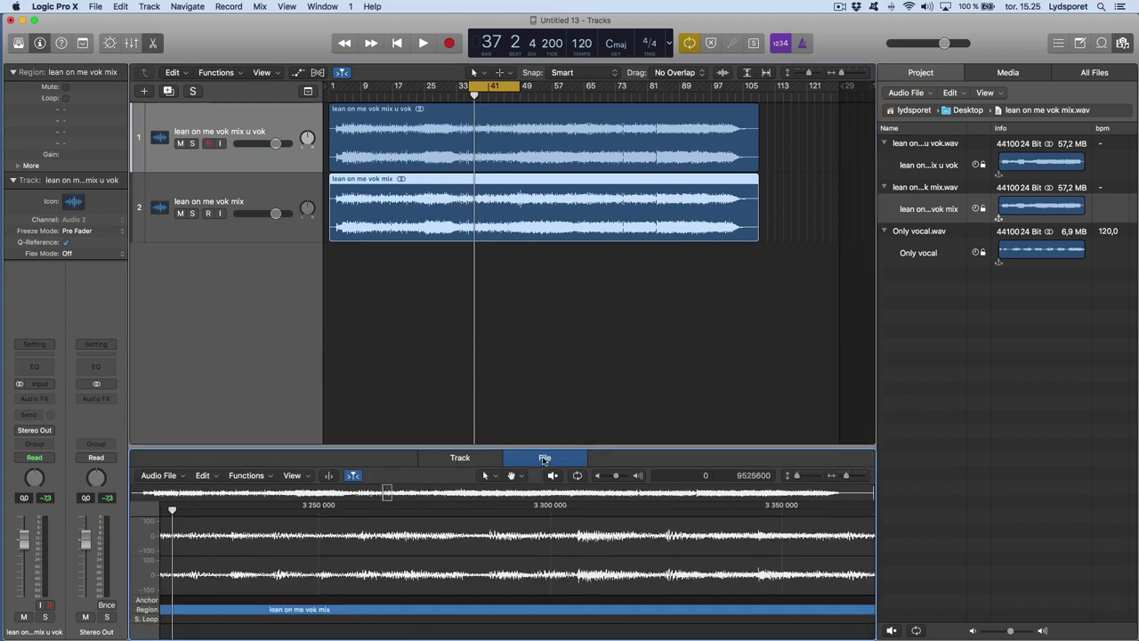
pyautogui.click(248, 477)
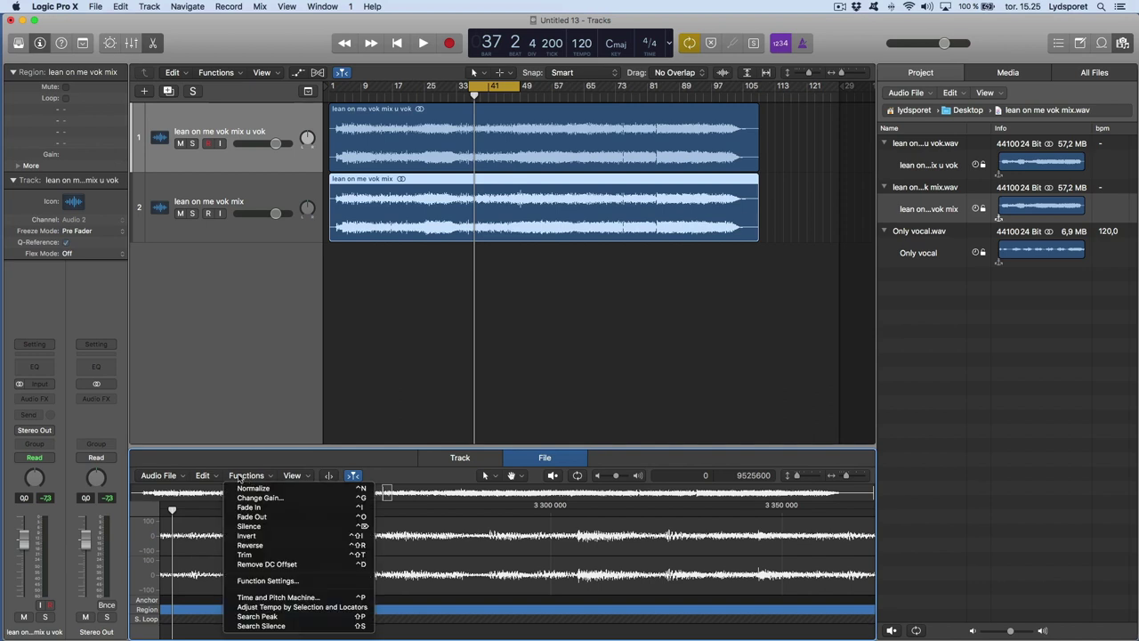
pyautogui.click(267, 537)
# Step: Mute the lean on me vok mix u vok track and compare the cancellation by toggling its mute during playback
pyautogui.hotkey('ctrl', 'm')
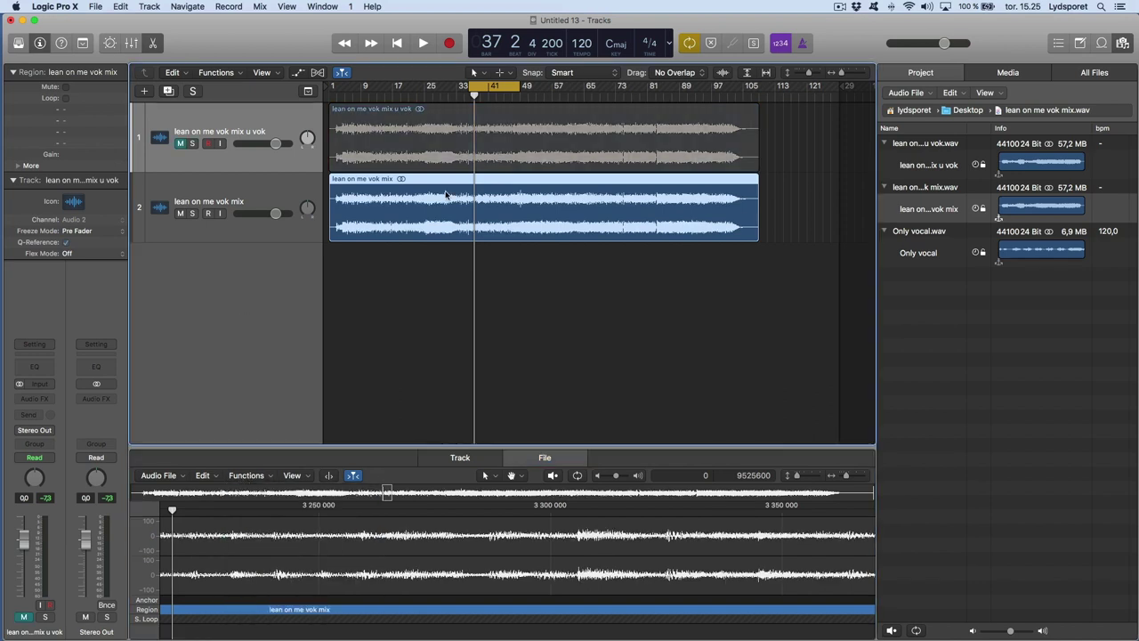
pyautogui.press('space')
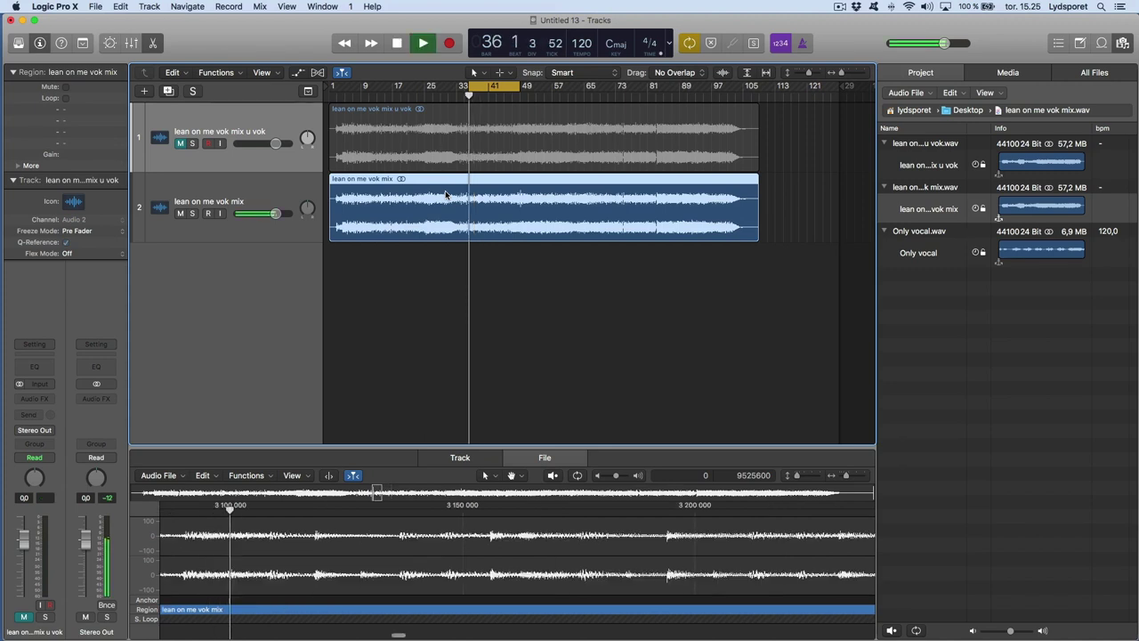
pyautogui.press('space')
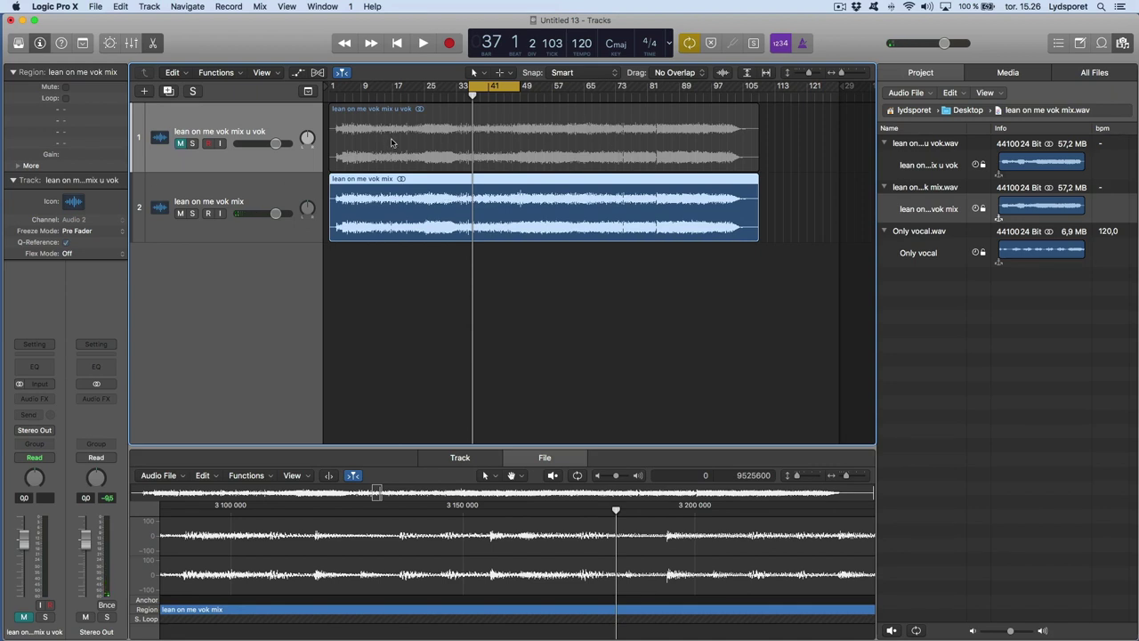
pyautogui.press('space')
pyautogui.click(181, 144)
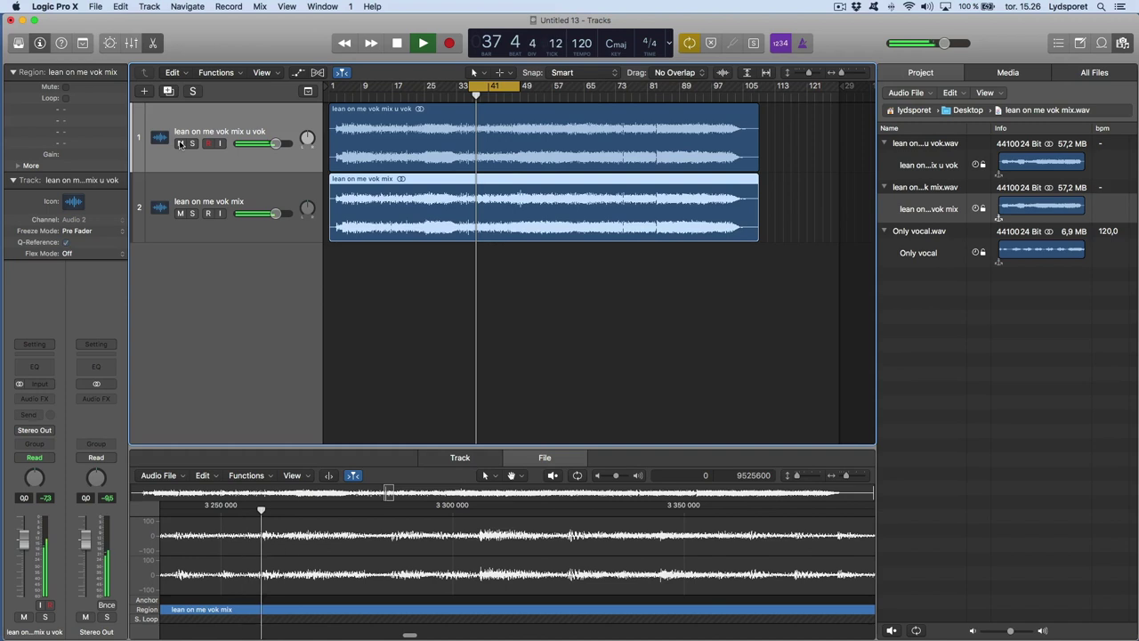
pyautogui.click(181, 145)
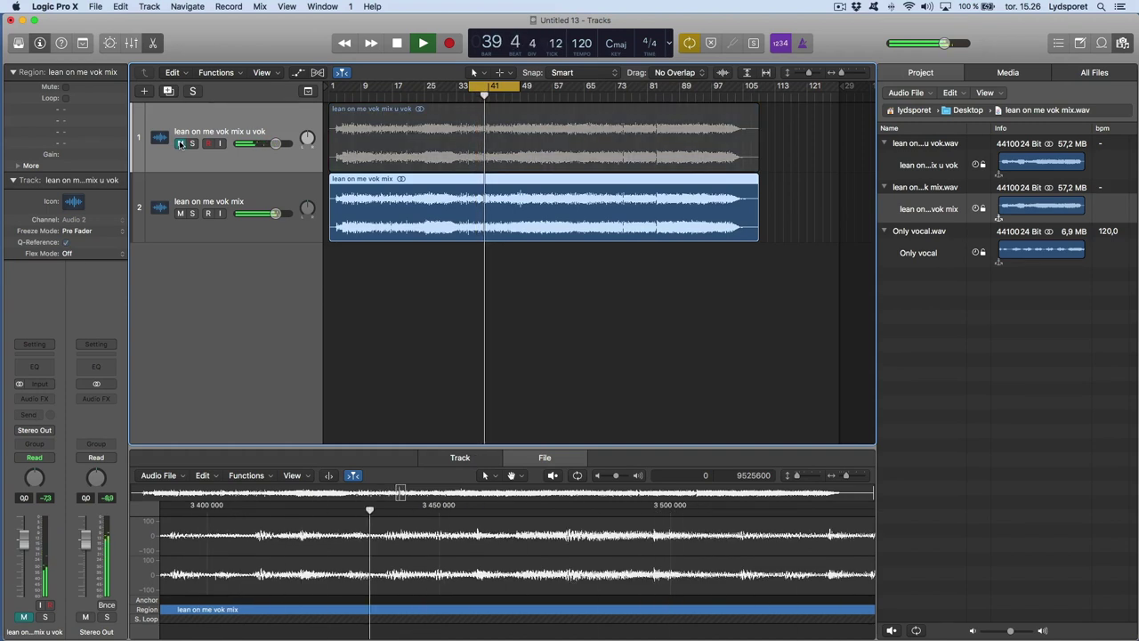
pyautogui.click(181, 144)
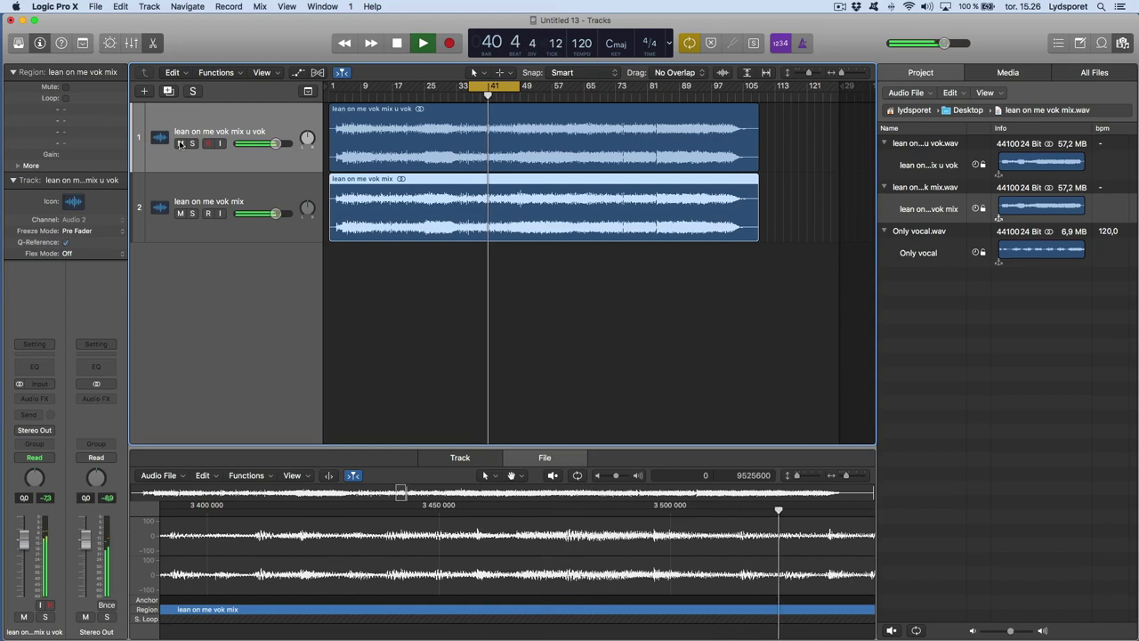
pyautogui.press('space')
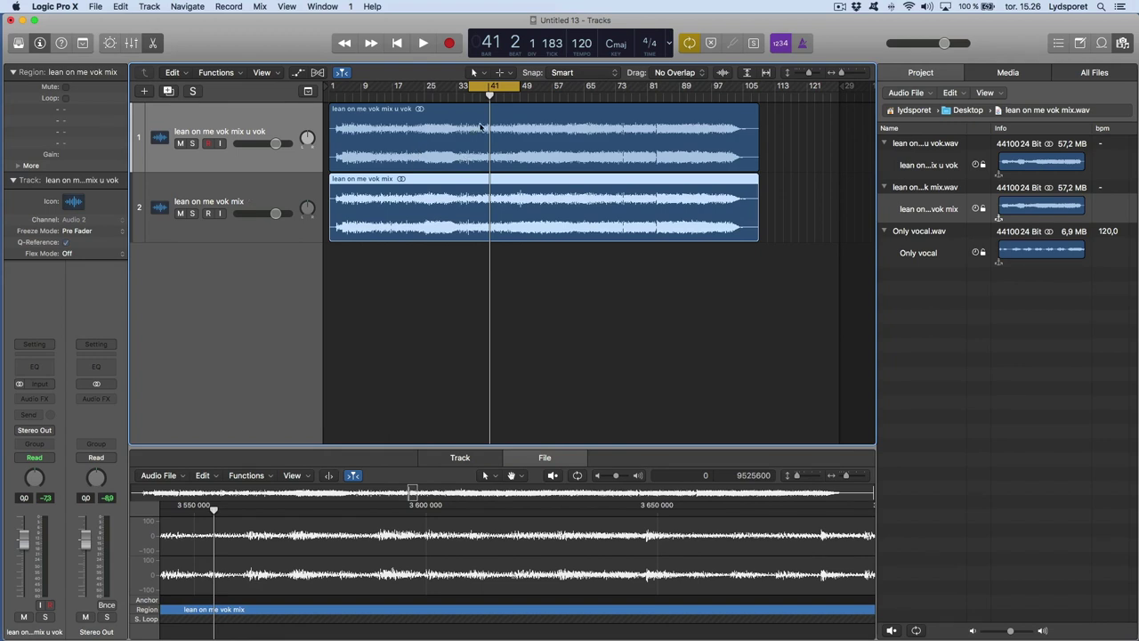
# Step: Bounce the project from bar 36 as 'Only vocal lean on me'
pyautogui.click(469, 96)
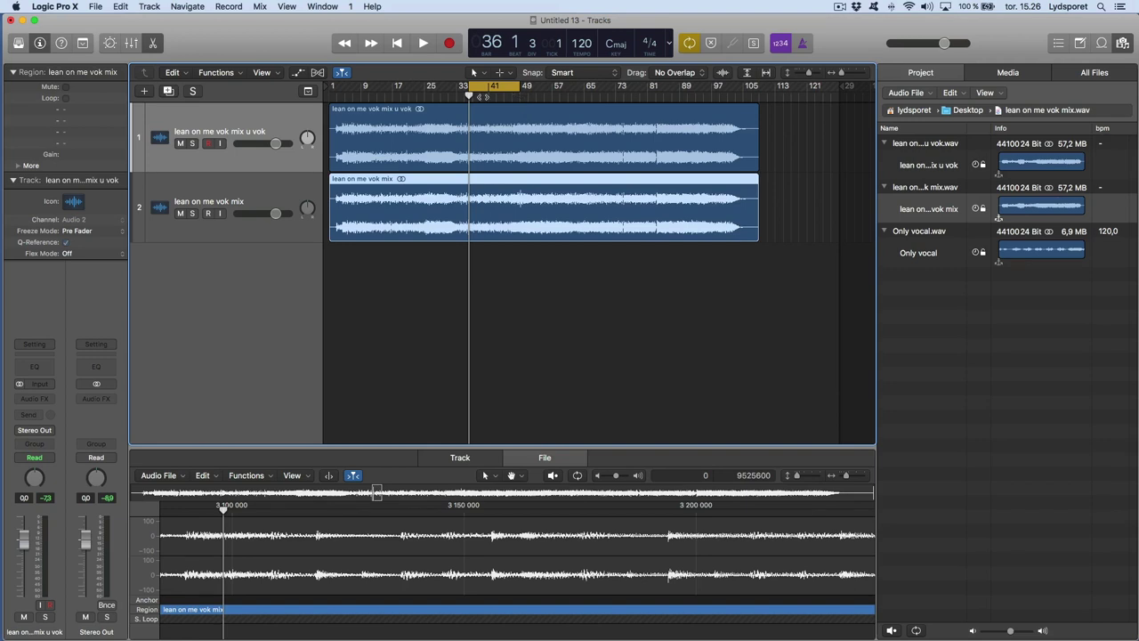
pyautogui.press('super+b')
pyautogui.write('Only vocal lean on me')
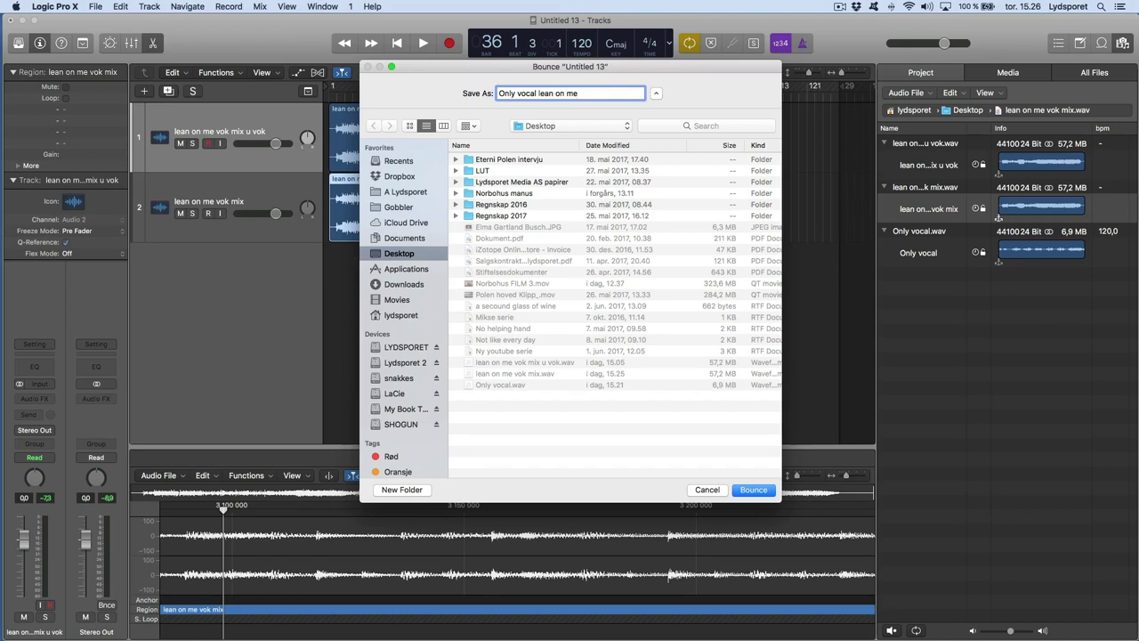
pyautogui.press('Return')
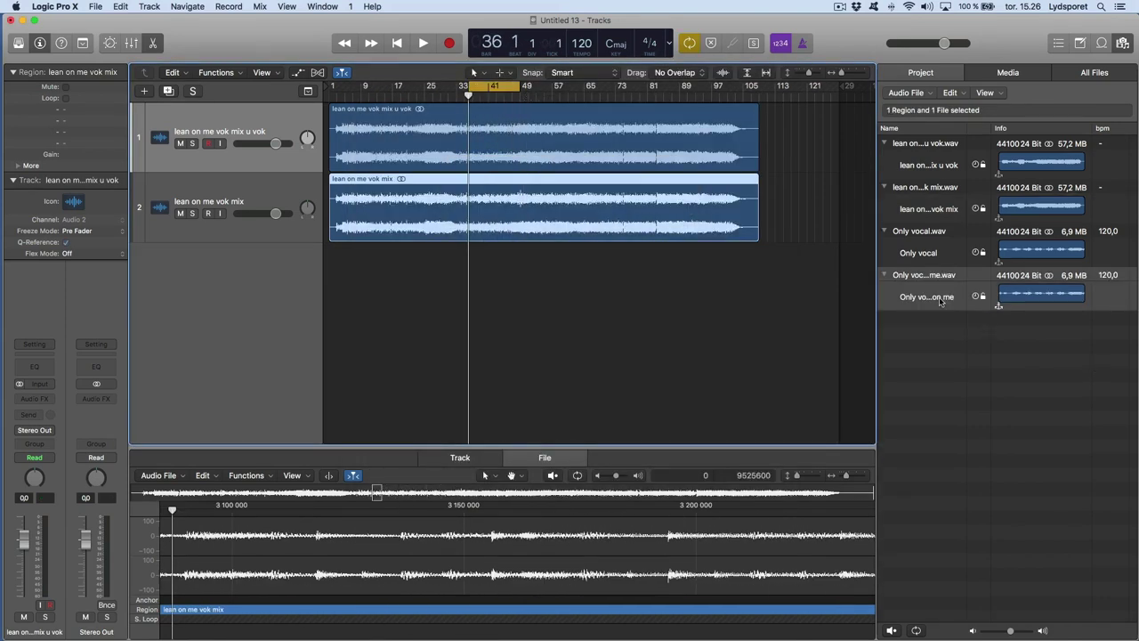
# Step: Place the bounced file on a third track, mute tracks 1–2, solo it and play
pyautogui.moveTo(942, 301); pyautogui.dragTo(467, 299)
pyautogui.click(180, 214)
pyautogui.click(181, 144)
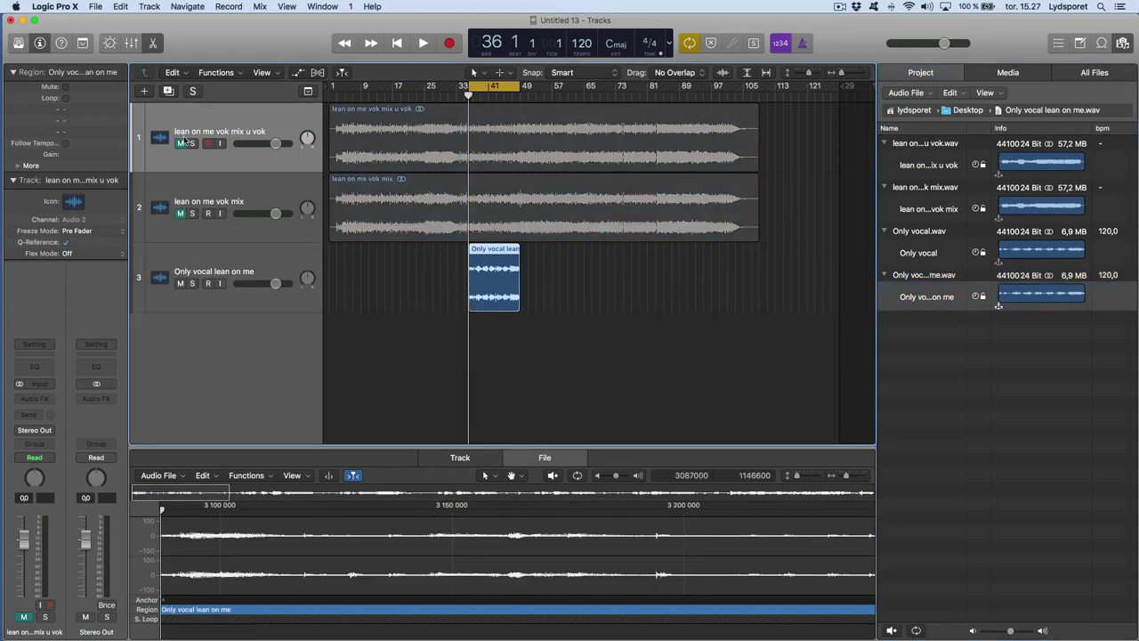
pyautogui.click(192, 283)
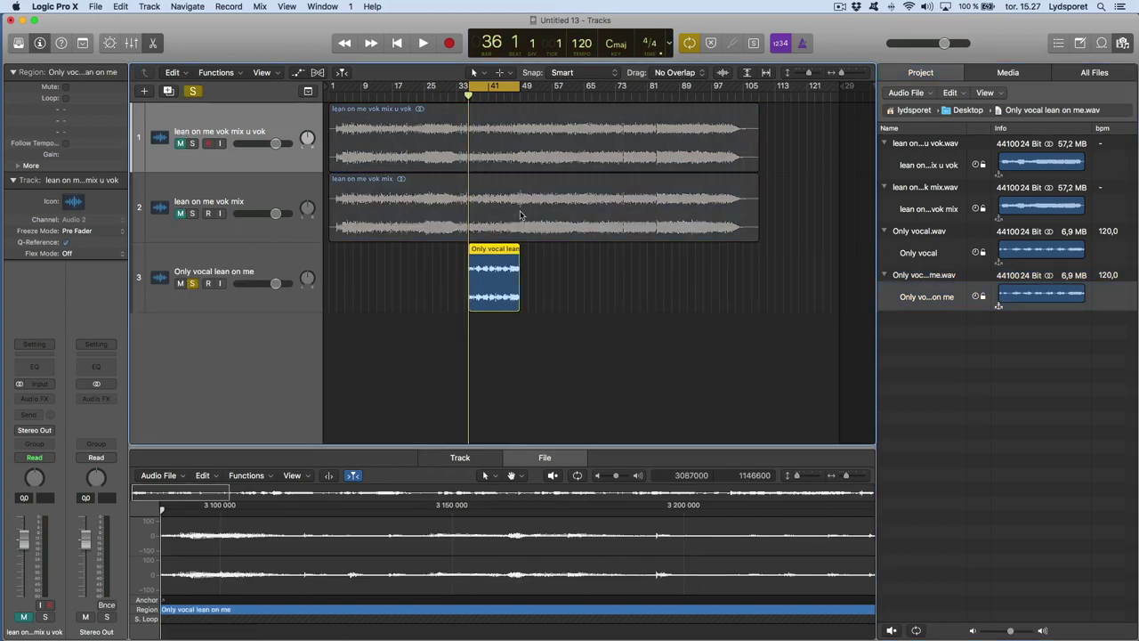
pyautogui.press('space')
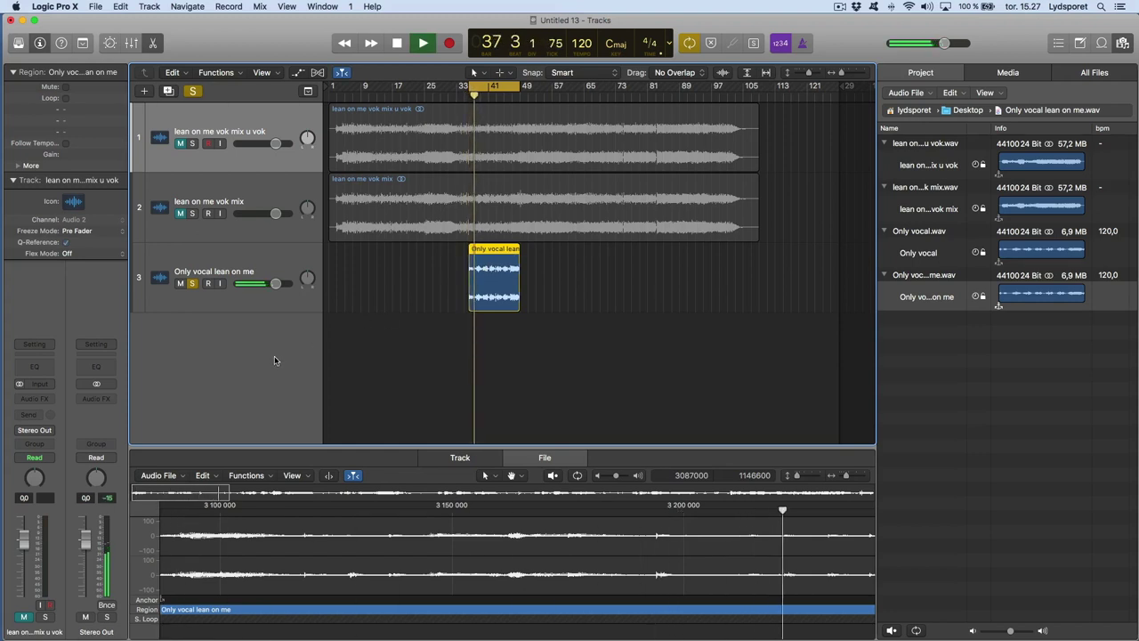
# Step: Stop playback and select the Only vocal lean on me track
pyautogui.press('space')
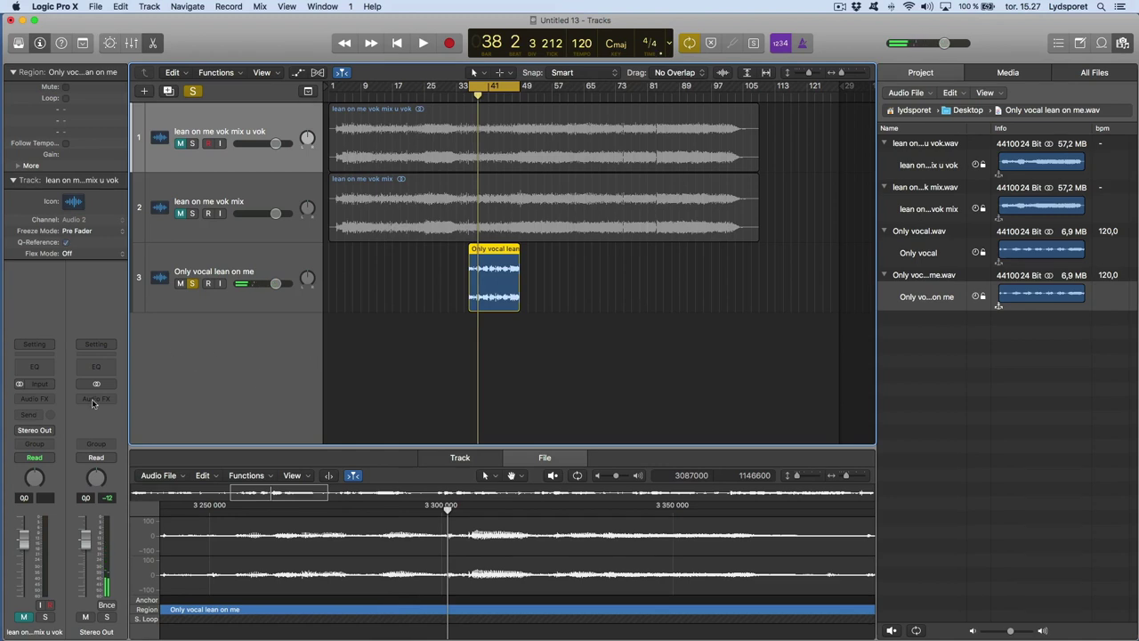
pyautogui.click(234, 276)
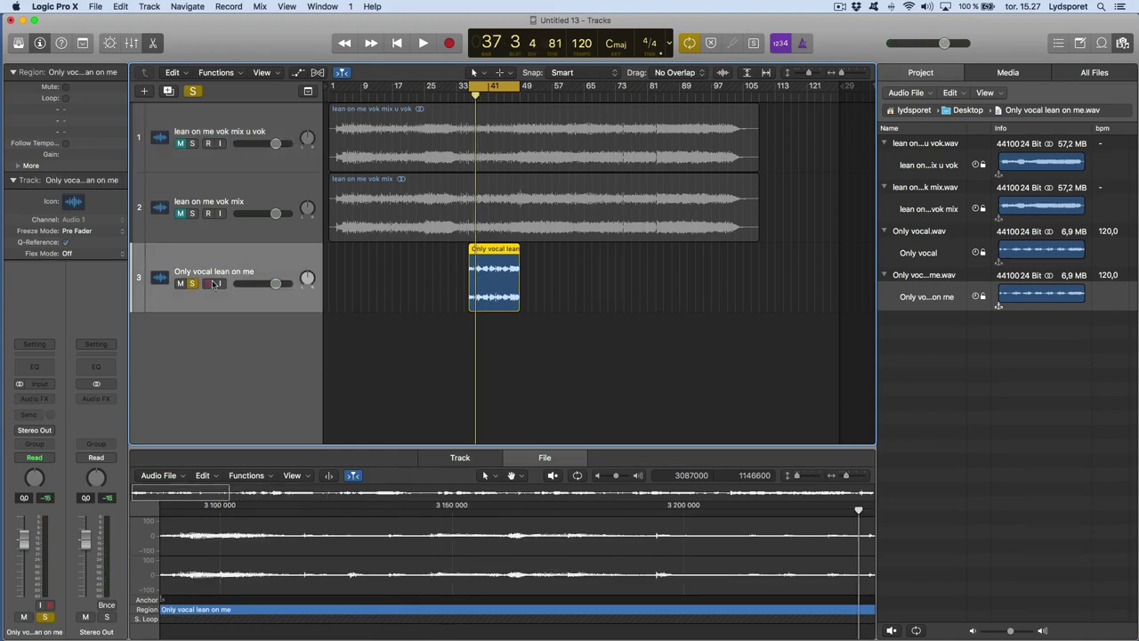
# Step: Set the Channel EQ to Side Only processing at -24 dB gain, comparing it bypassed and active
pyautogui.click(33, 368)
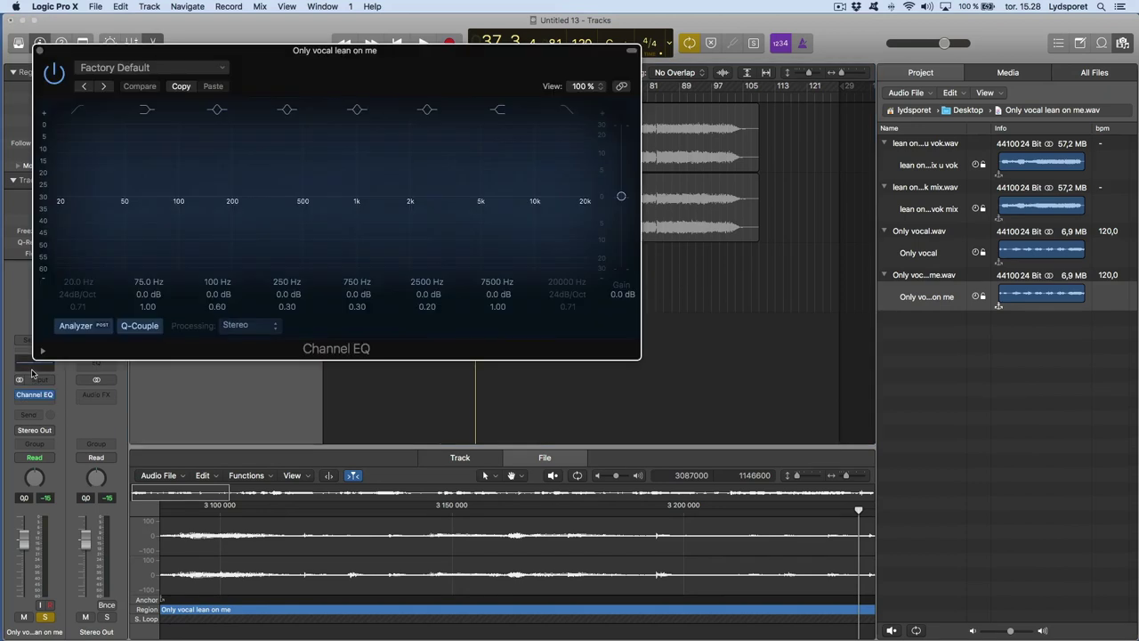
pyautogui.click(250, 326)
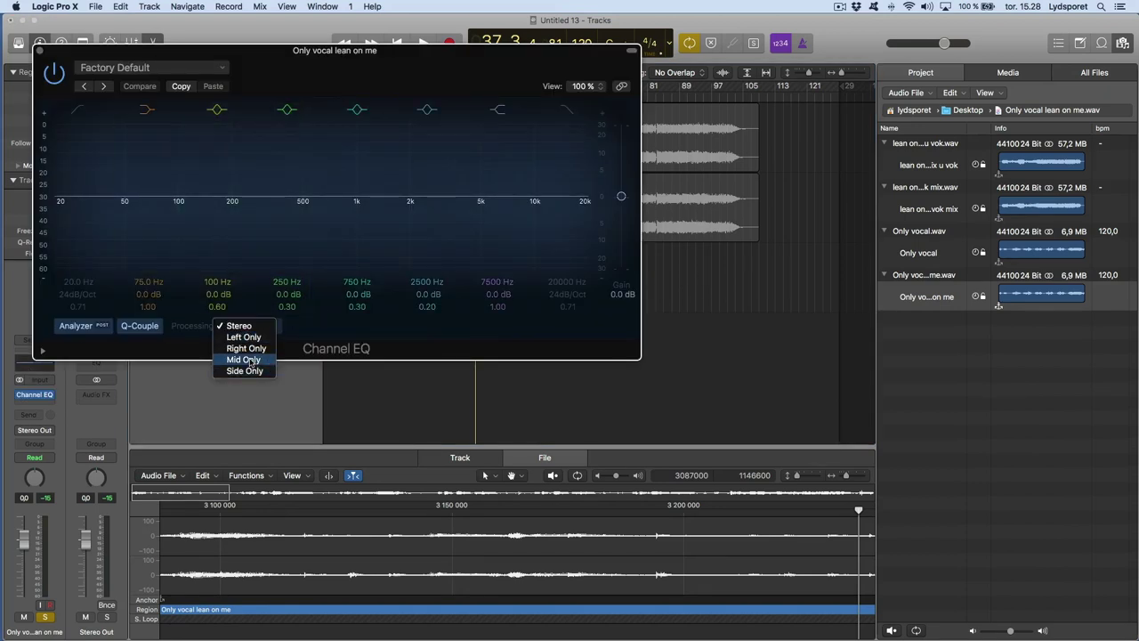
pyautogui.click(255, 371)
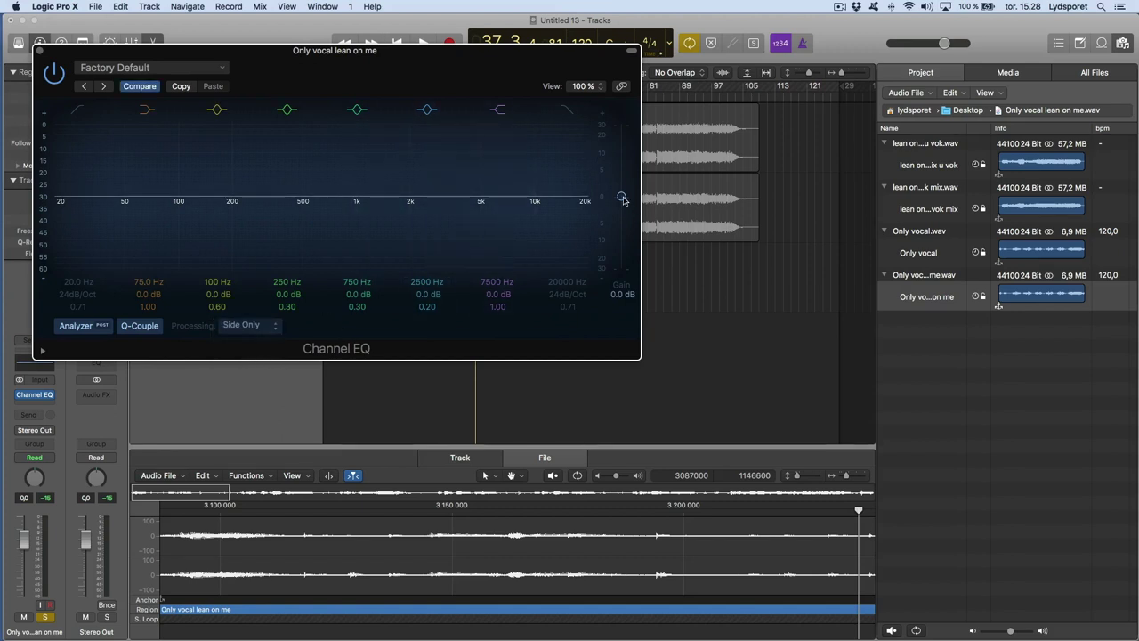
pyautogui.press('space')
pyautogui.moveTo(621, 198); pyautogui.dragTo(621, 266)
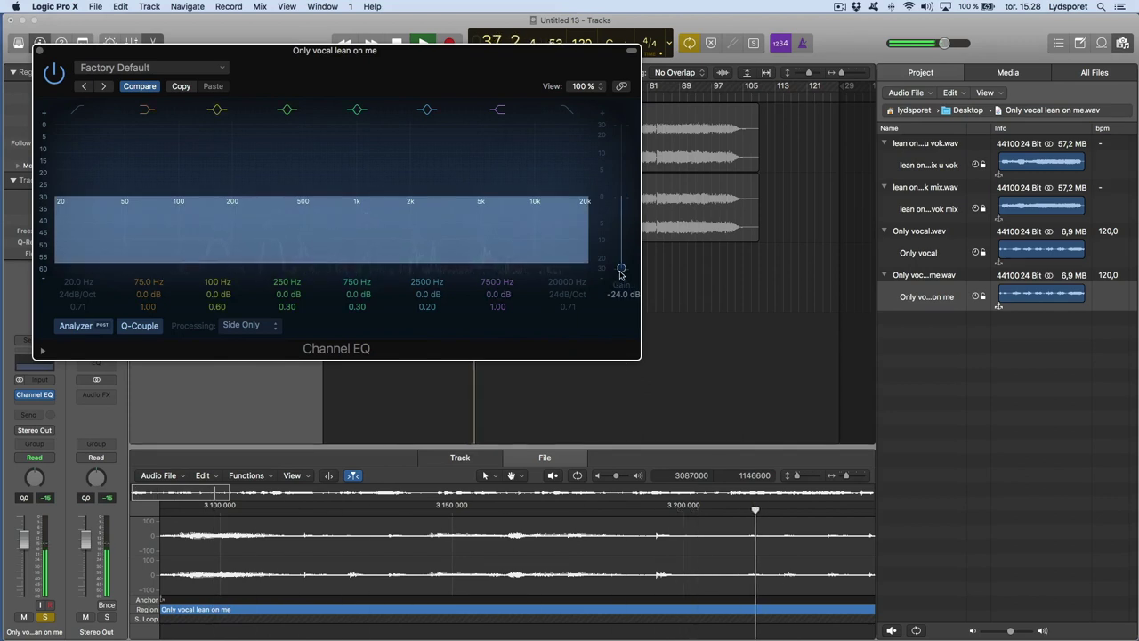
pyautogui.click(54, 72)
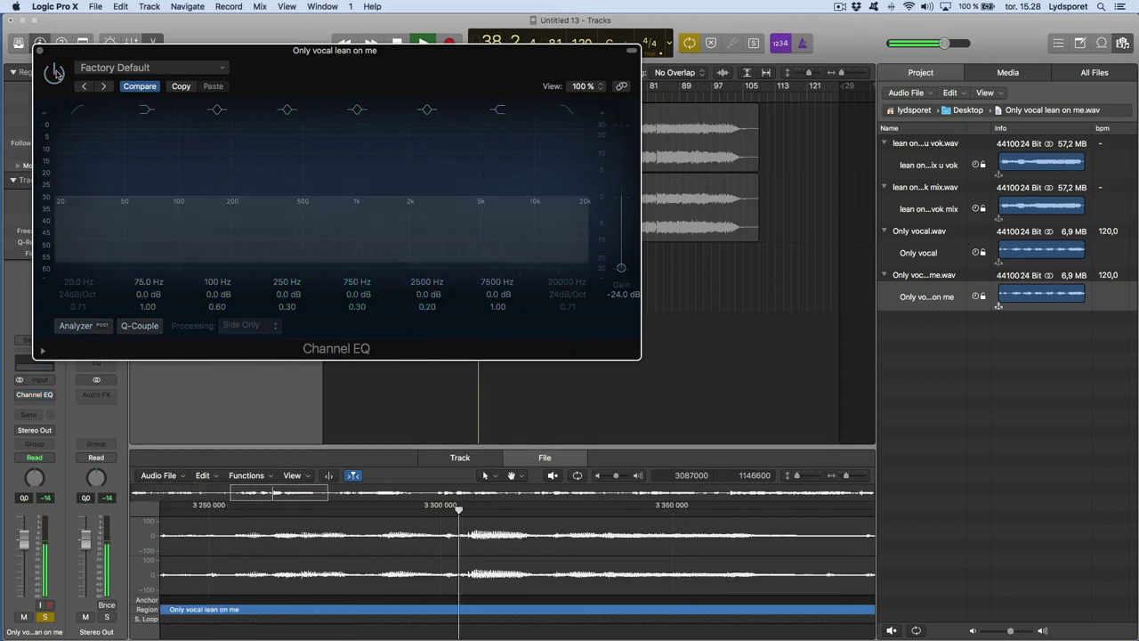
pyautogui.click(54, 73)
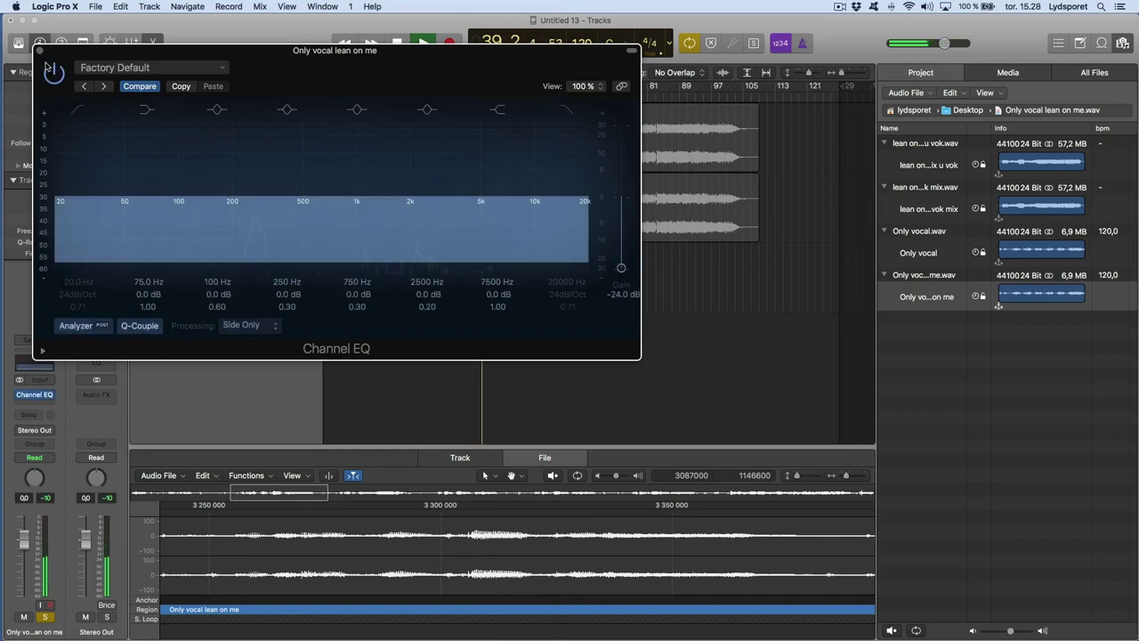
pyautogui.click(38, 51)
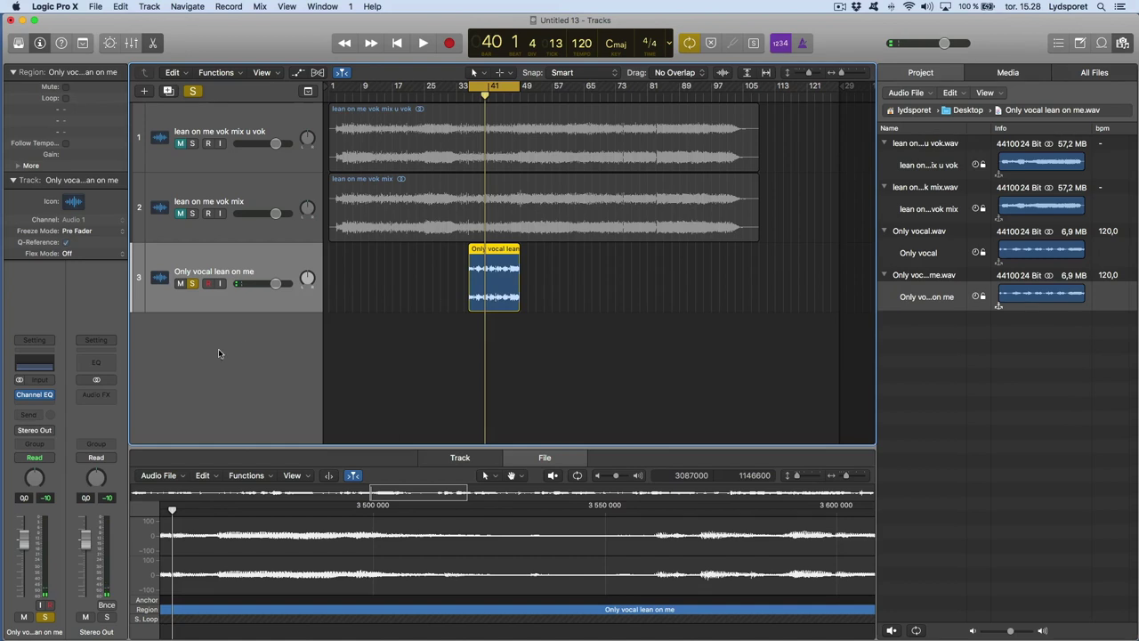
# Step: Insert a stereo Channel EQ on the vocal track with the analyzer turned on
pyautogui.click(33, 395)
pyautogui.moveTo(40, 428)
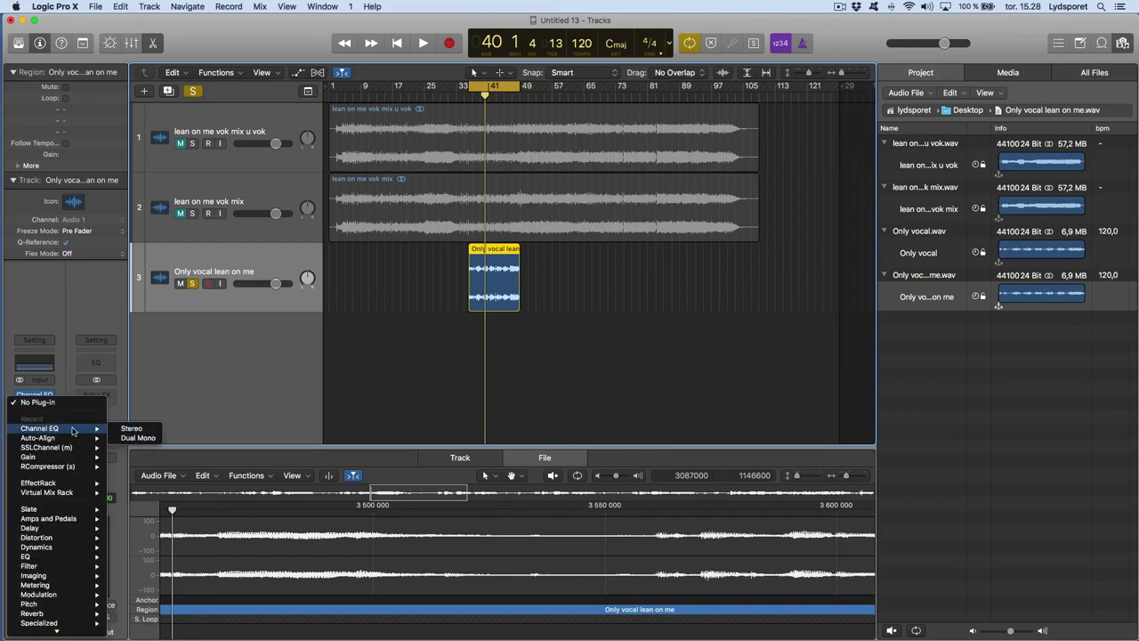
pyautogui.click(122, 431)
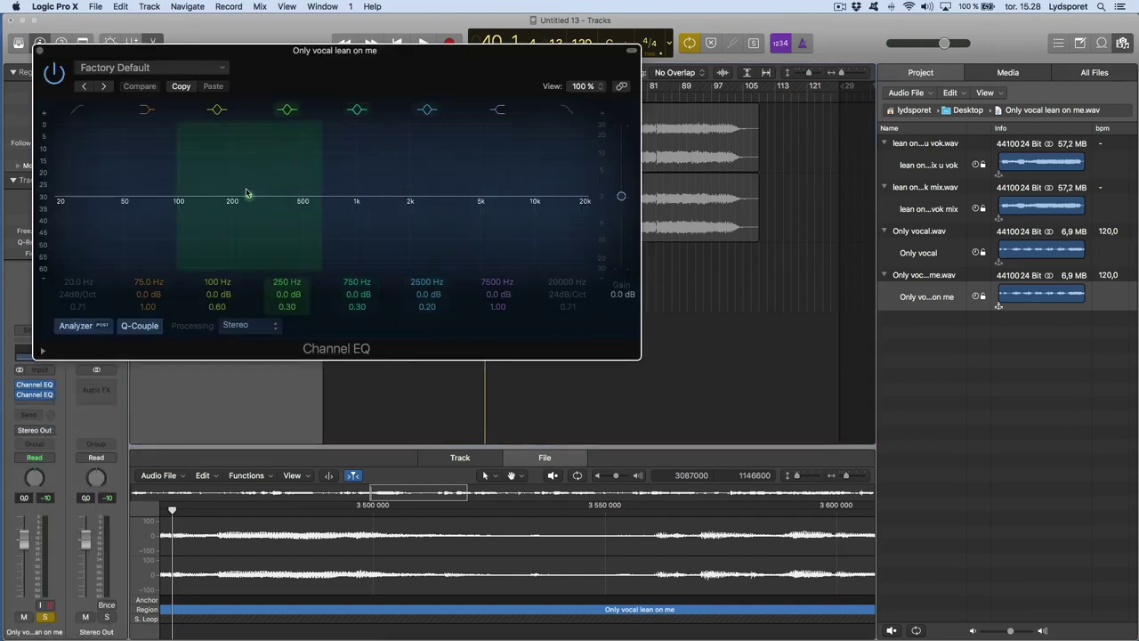
pyautogui.click(80, 325)
pyautogui.press('space')
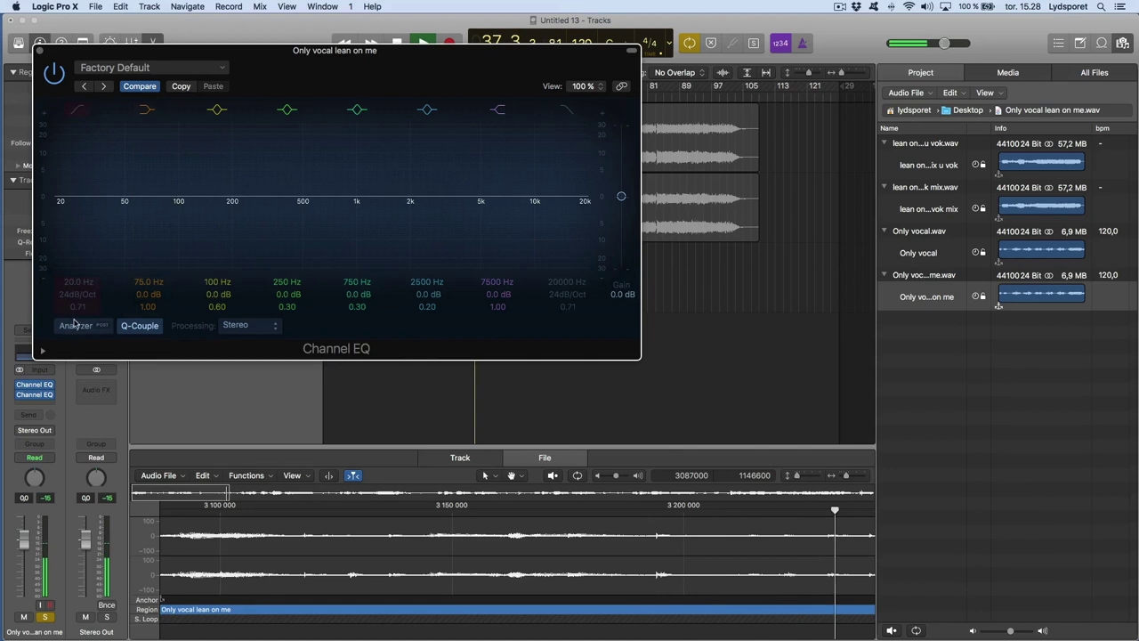
pyautogui.click(80, 326)
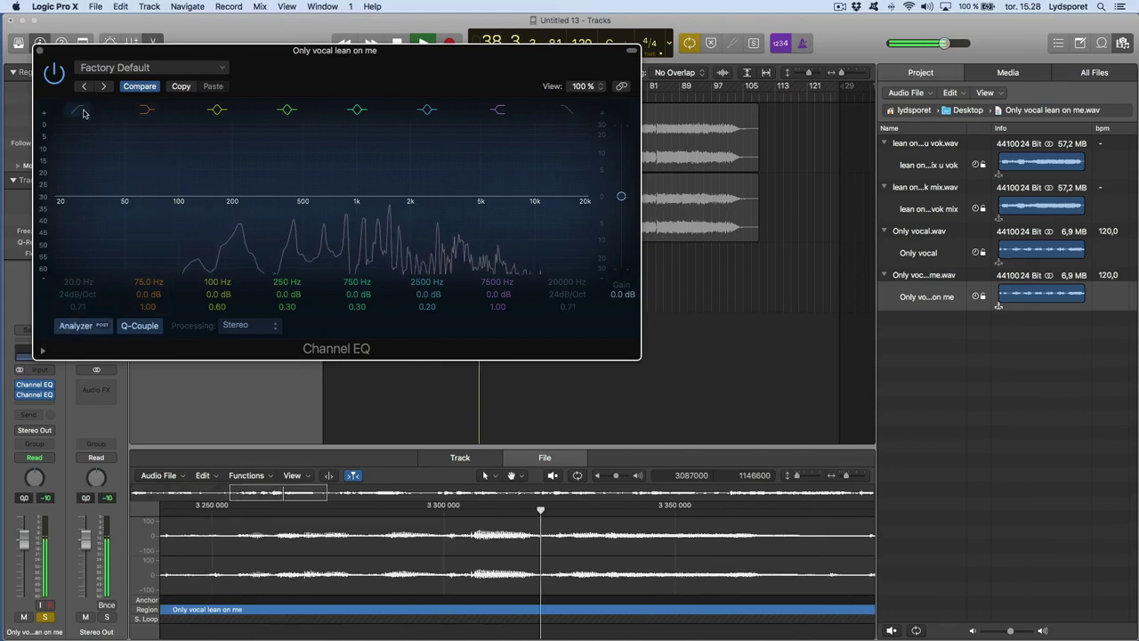
# Step: Enable the high cut near 9300 Hz and low cut at 110 Hz, and move the 750 Hz band to about 2950 Hz
pyautogui.moveTo(584, 197)
pyautogui.mouseDown()
pyautogui.moveTo(569, 217)
pyautogui.moveTo(520, 217)
pyautogui.mouseUp()
pyautogui.click(79, 199)
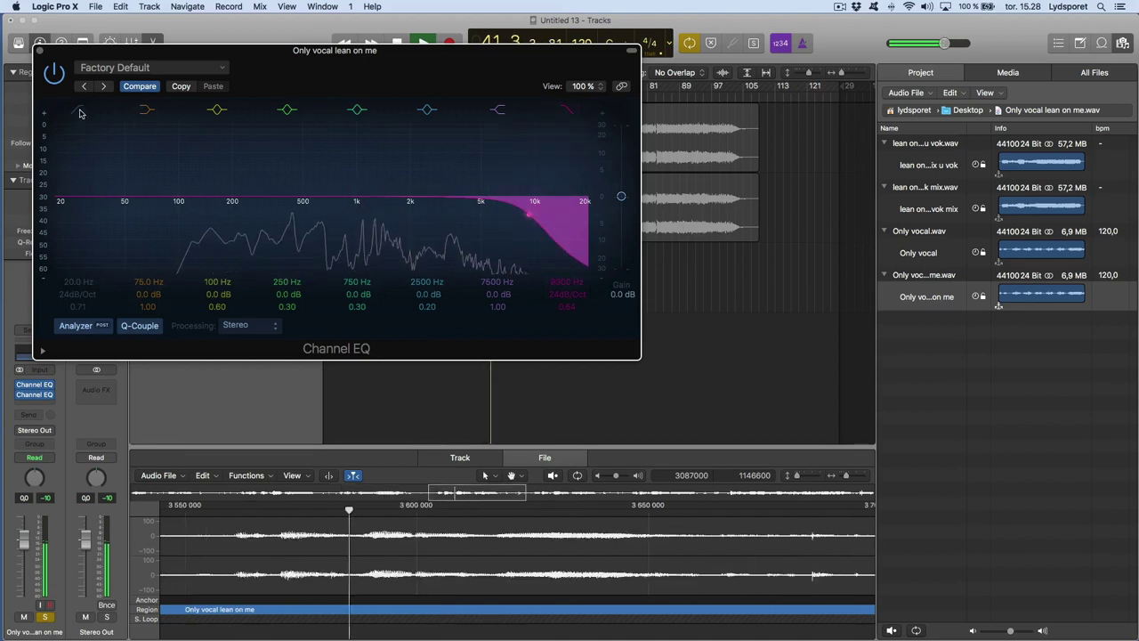
pyautogui.moveTo(79, 200)
pyautogui.mouseDown()
pyautogui.moveTo(269, 202)
pyautogui.moveTo(185, 214)
pyautogui.mouseUp()
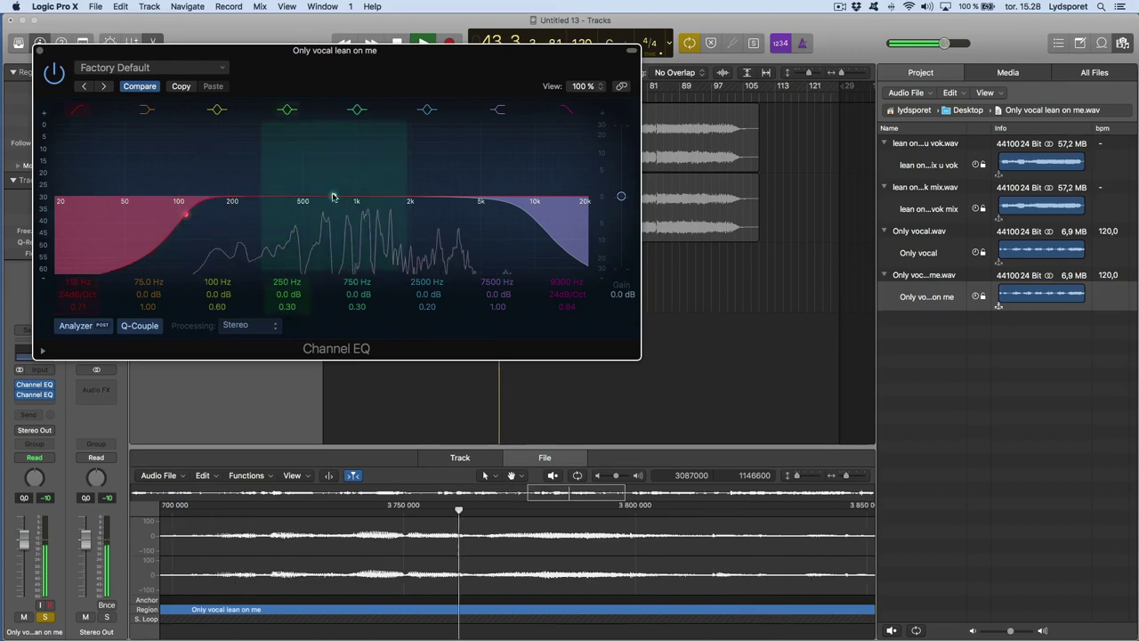
pyautogui.moveTo(331, 198); pyautogui.dragTo(447, 195)
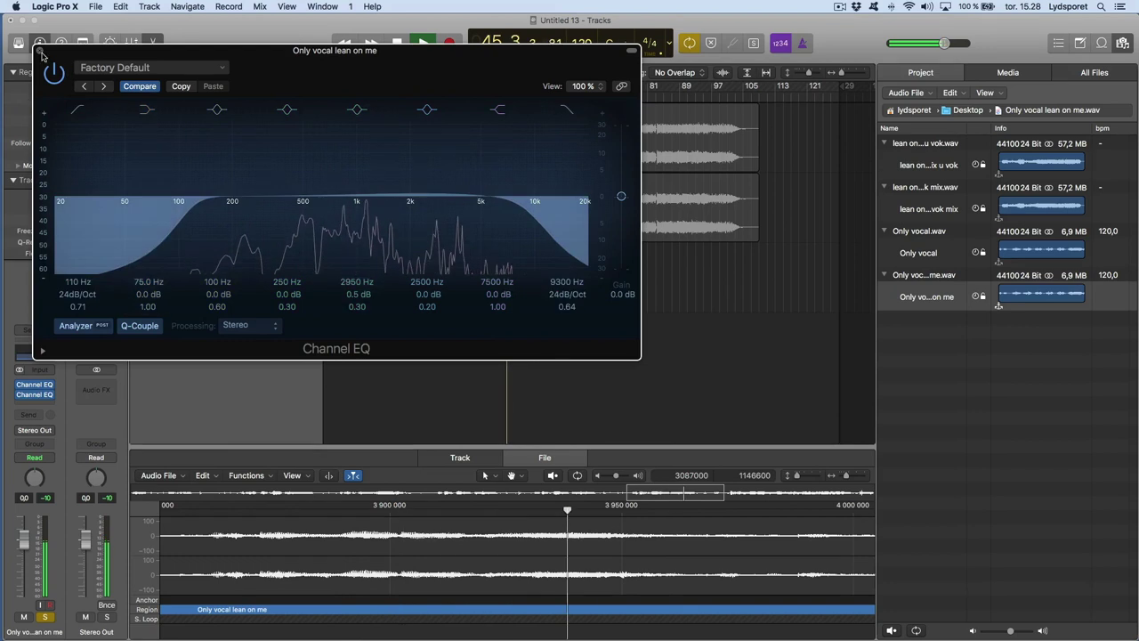
pyautogui.press('super+w')
pyautogui.press('space')
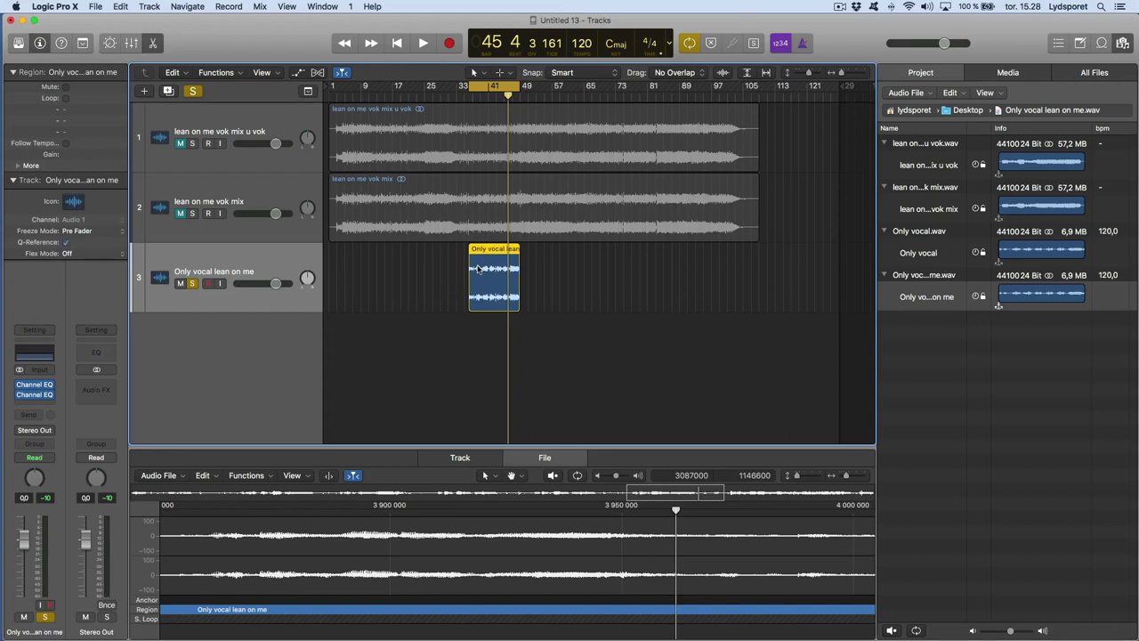
pyautogui.press('super+Right')
pyautogui.click(233, 174)
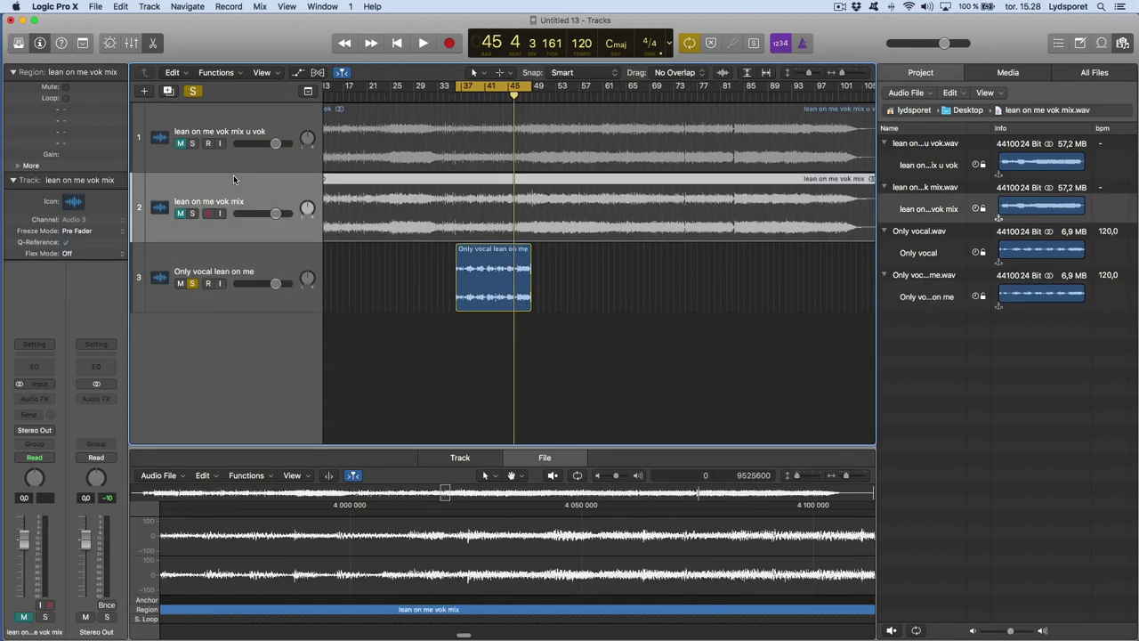
pyautogui.click(256, 130)
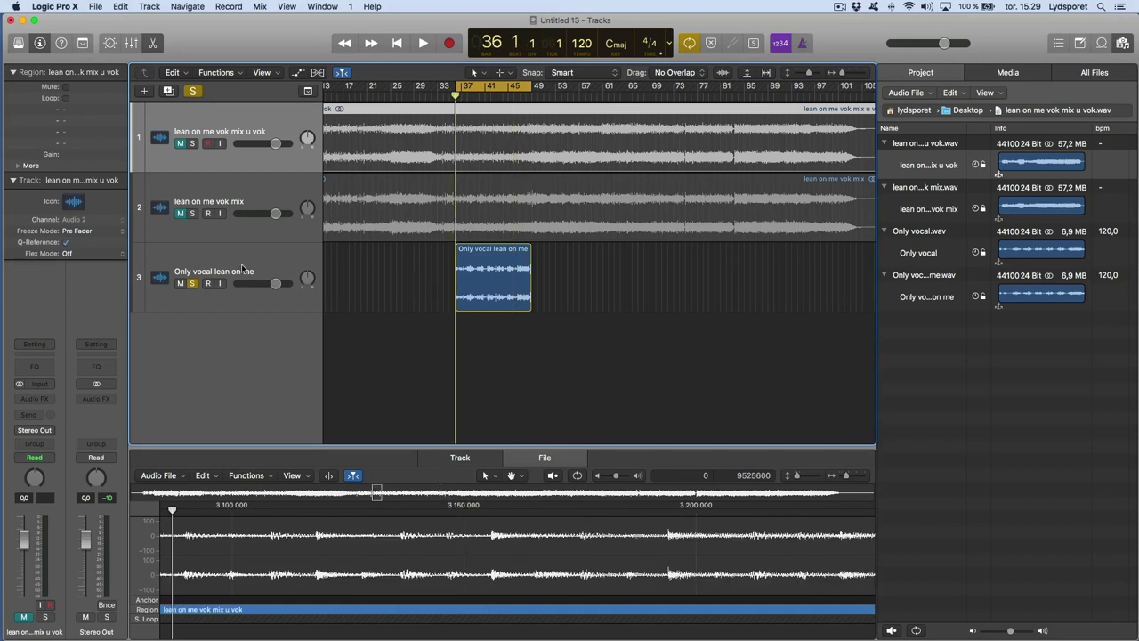
pyautogui.click(171, 302)
pyautogui.press('space')
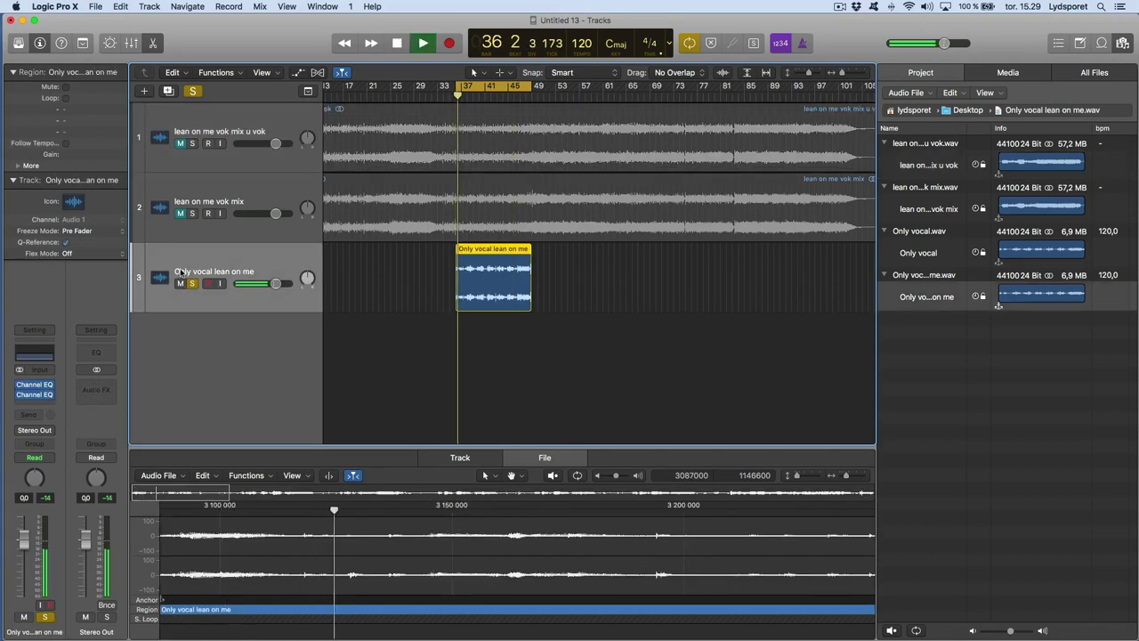
pyautogui.press('space')
pyautogui.click(191, 215)
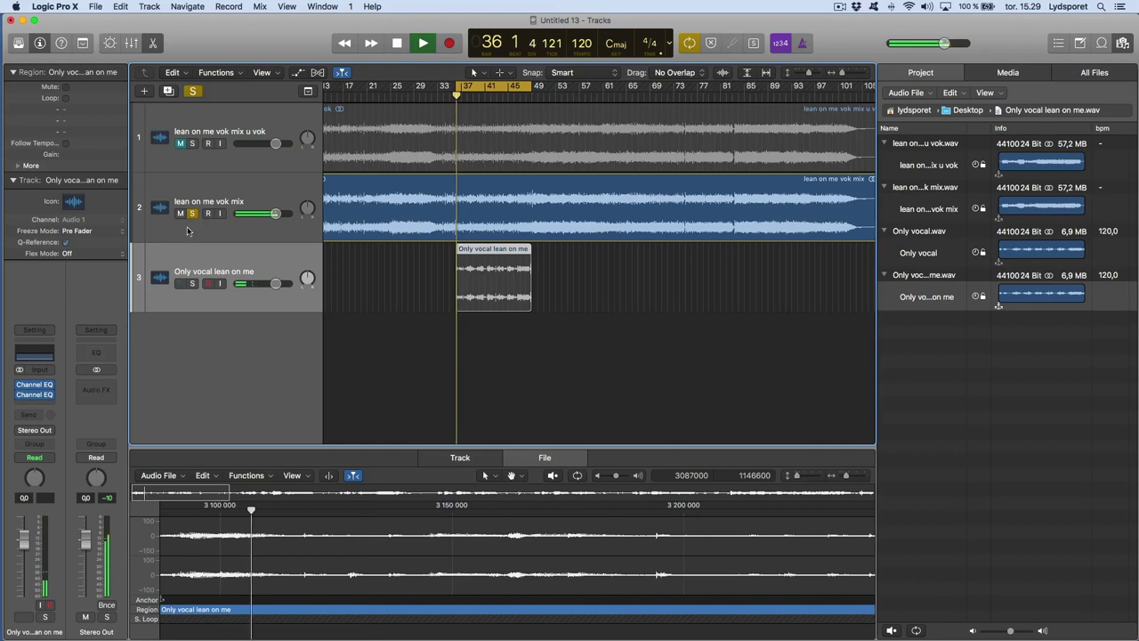
pyautogui.click(181, 283)
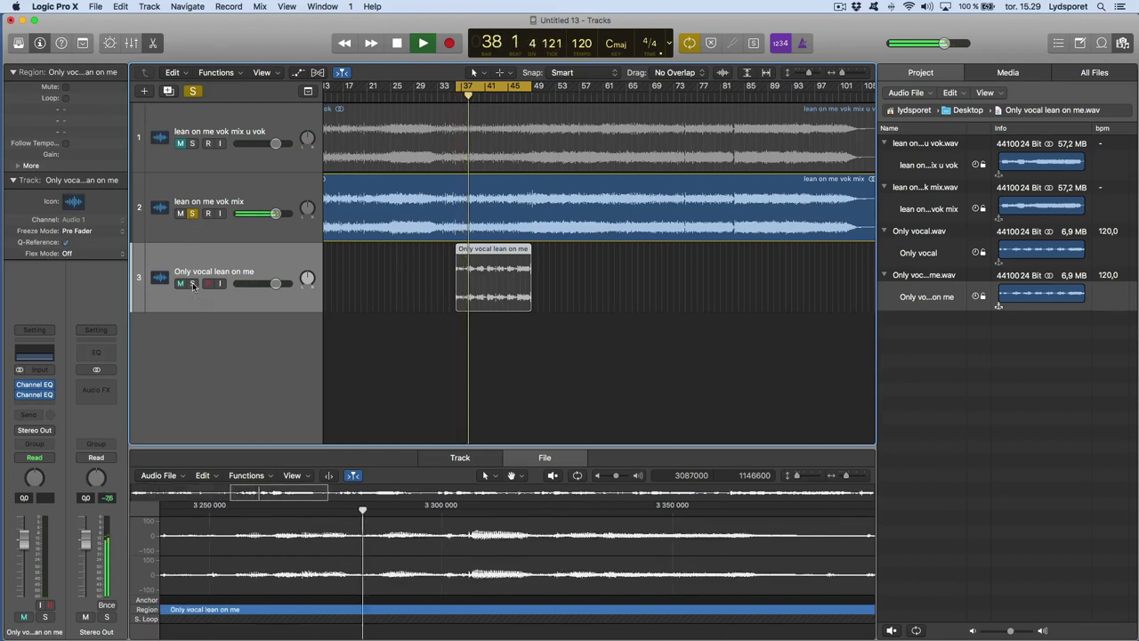
pyautogui.click(192, 283)
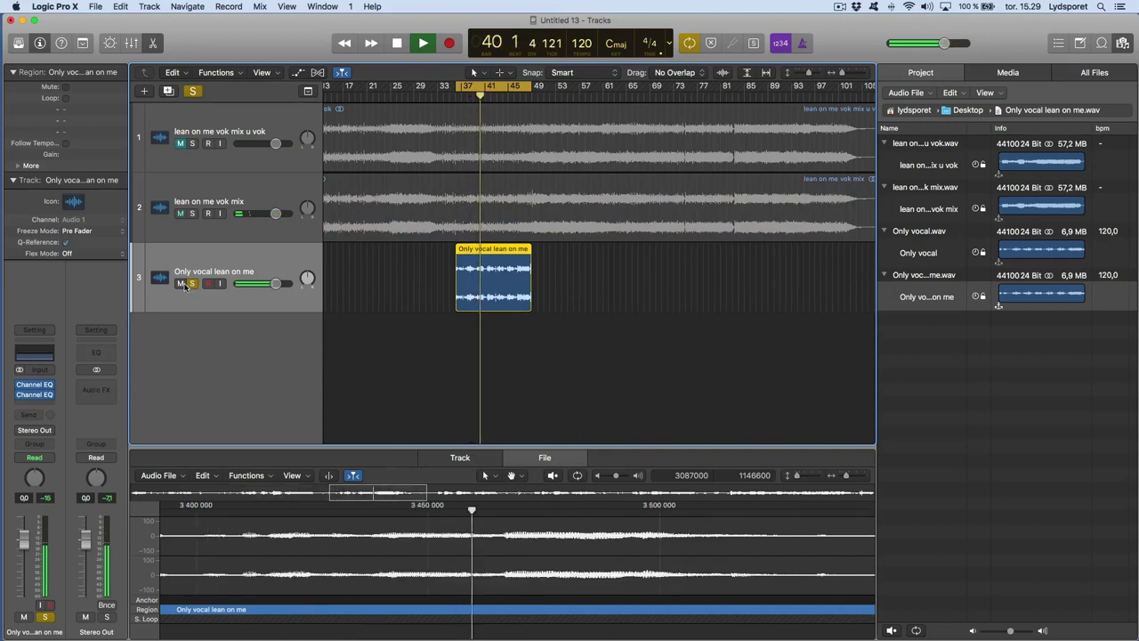
pyautogui.press('space')
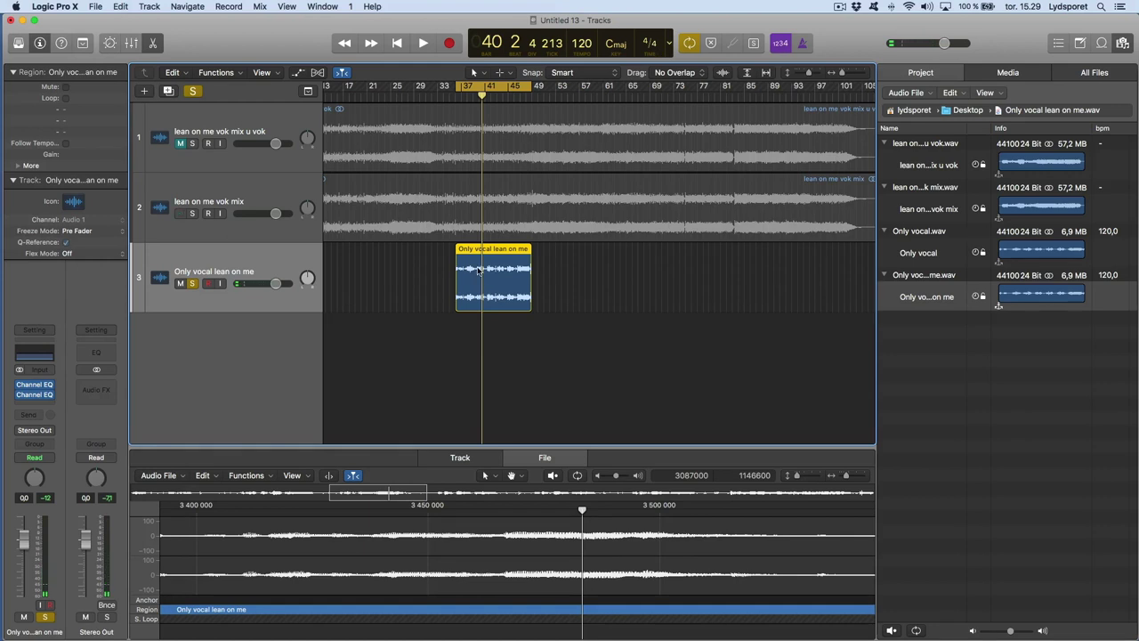
pyautogui.scroll(2, 479, 271)
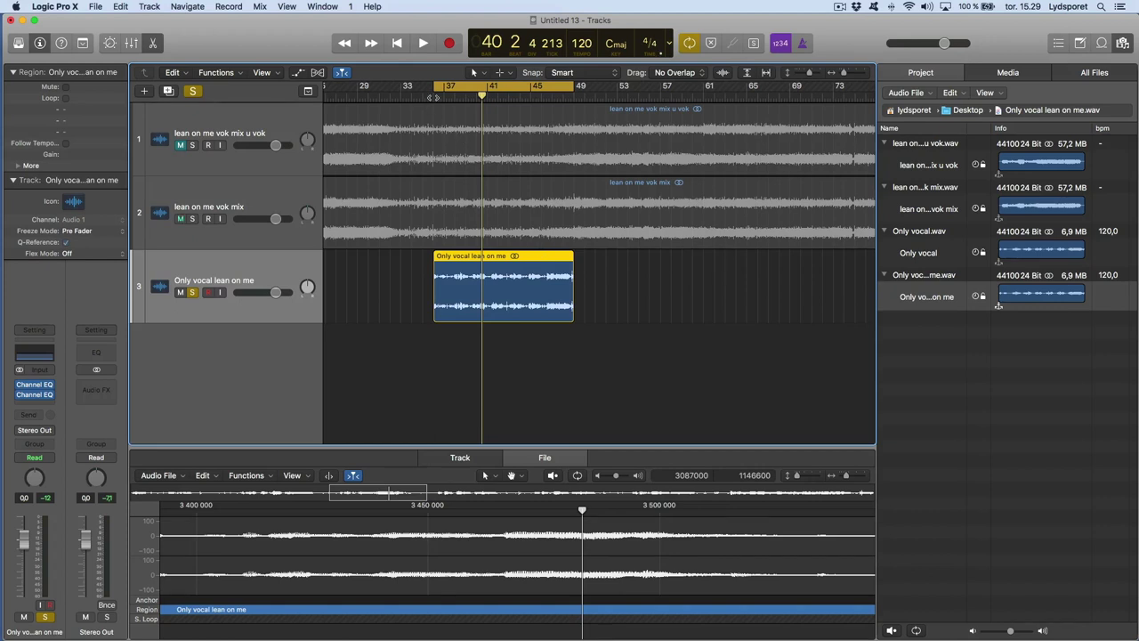
pyautogui.press('z')
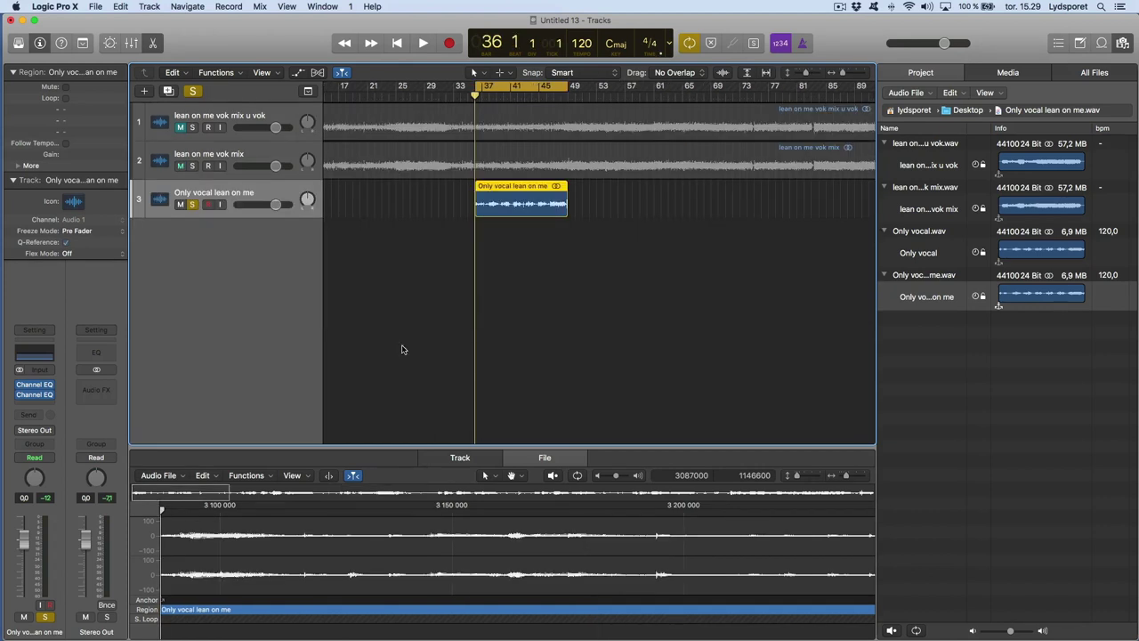